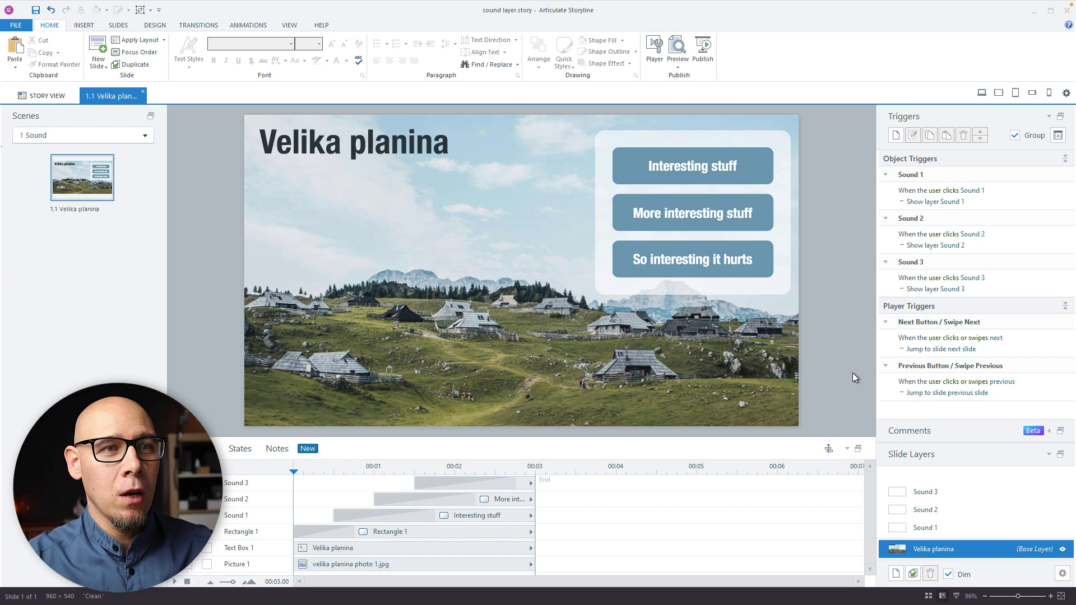
Set Allow seeking to Yes on the Sound 1 layer and start a slide preview
left_click(728, 170)
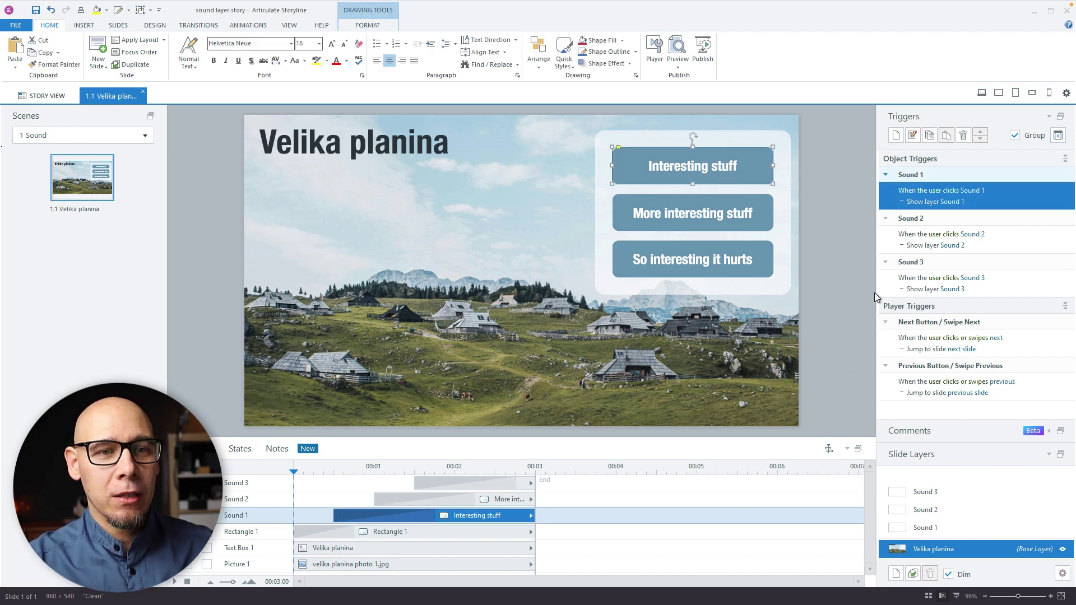
left_click(934, 529)
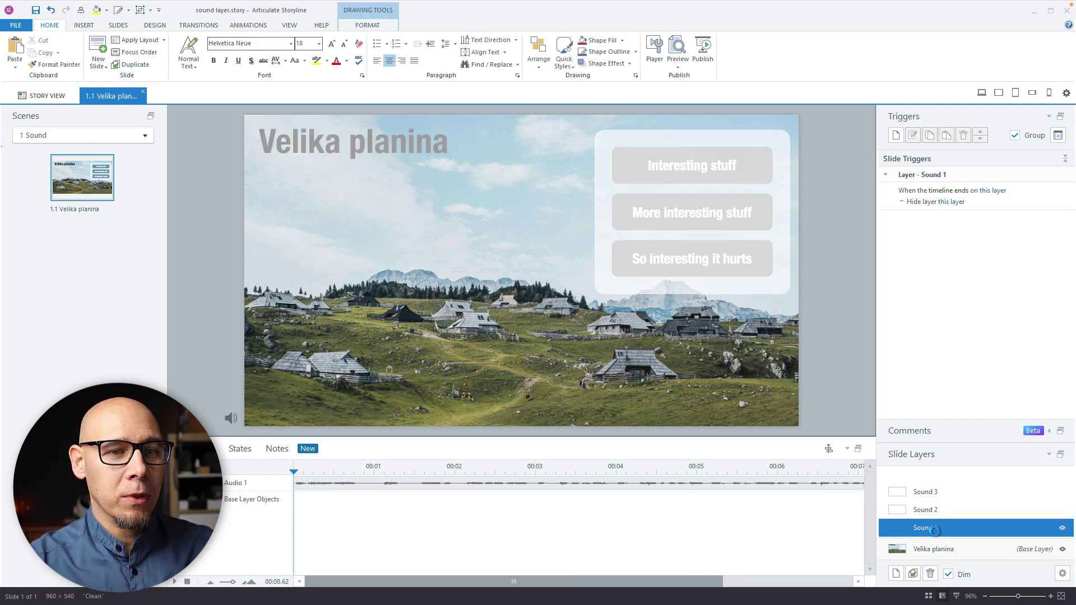
left_click(902, 531)
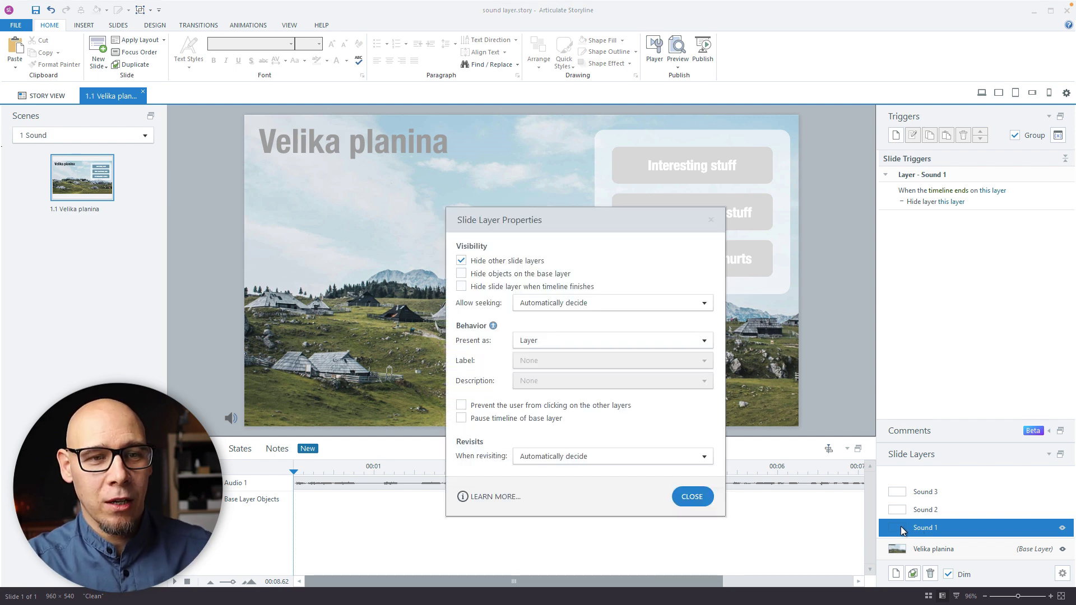
left_click(557, 304)
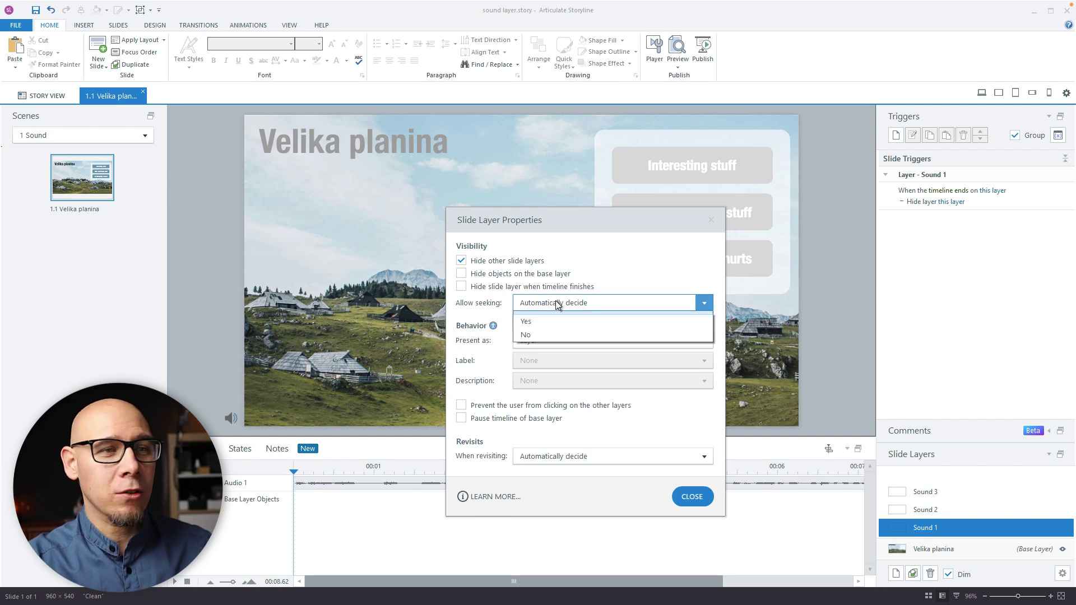
left_click(551, 331)
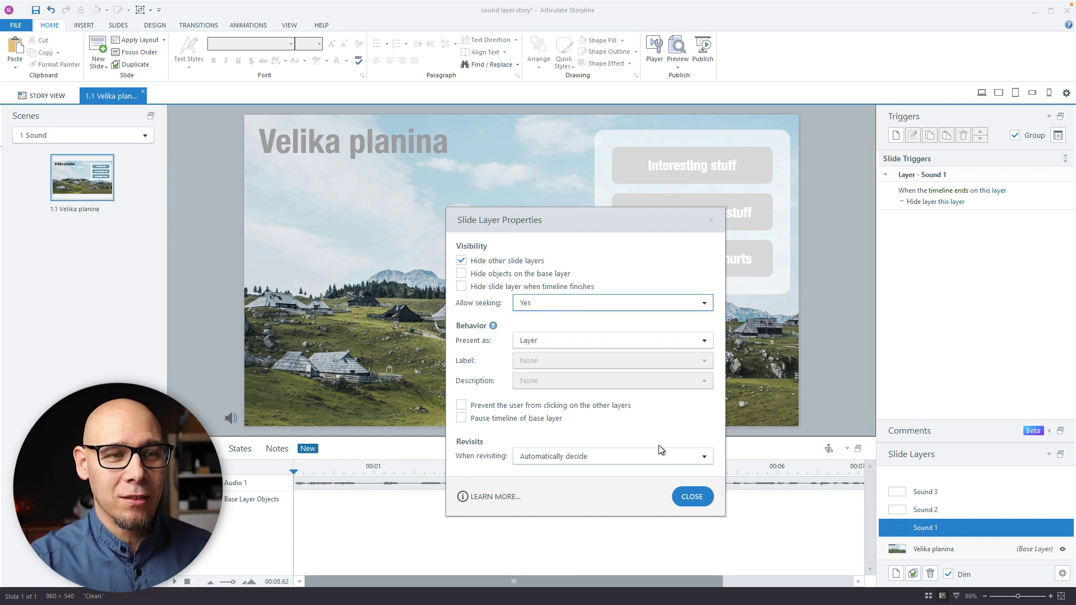
left_click(689, 497)
key("F12")
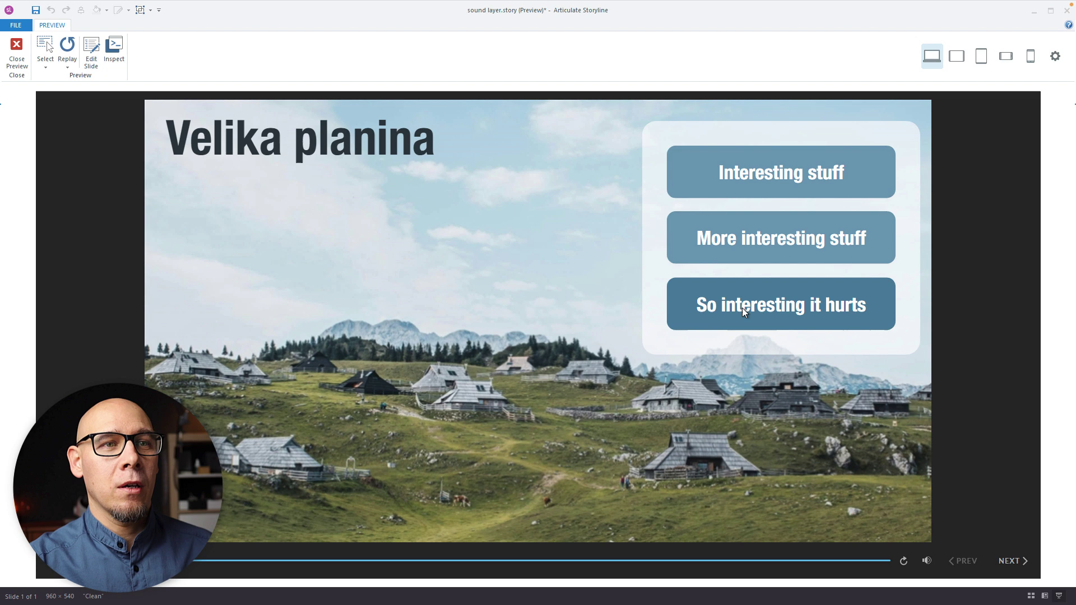
Play the Interesting stuff button's sound in the preview
left_click(794, 179)
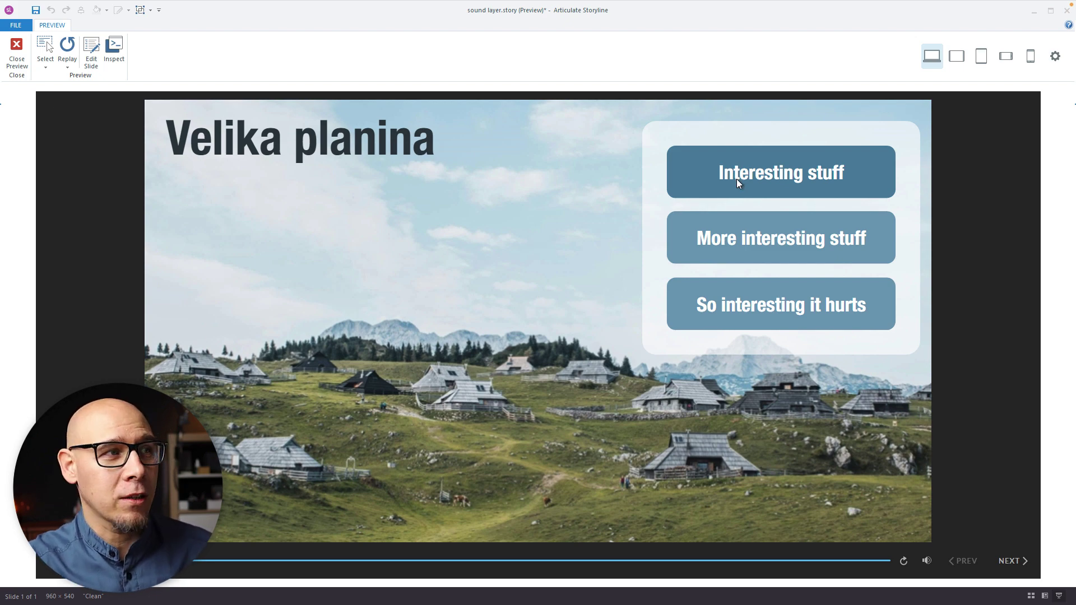
Close the preview and set Allow seeking back to No on the Sound 1 layer
left_click(17, 50)
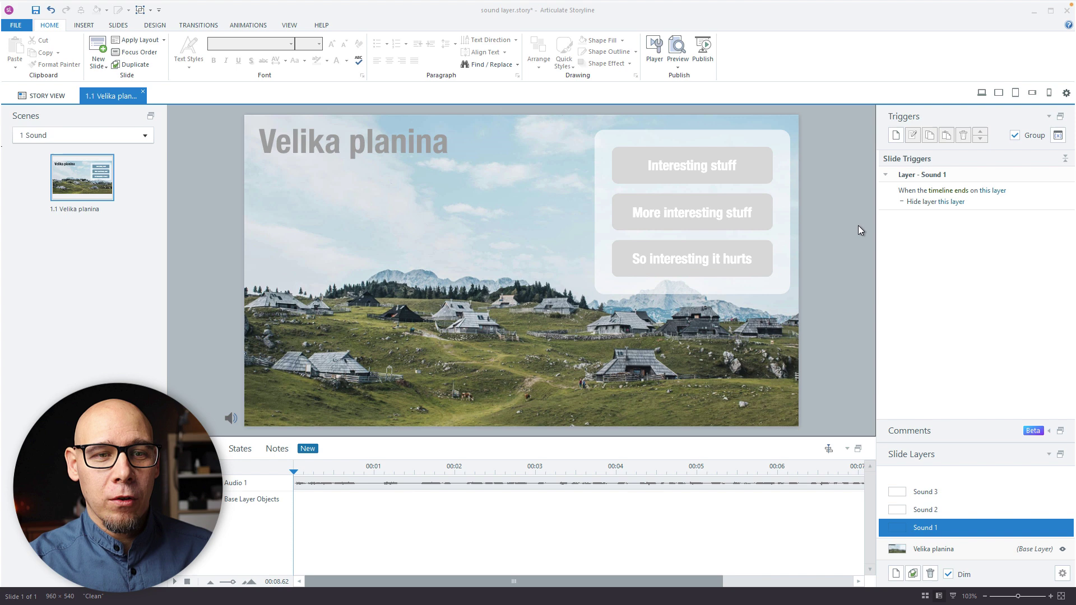
left_click(906, 527)
left_click(553, 302)
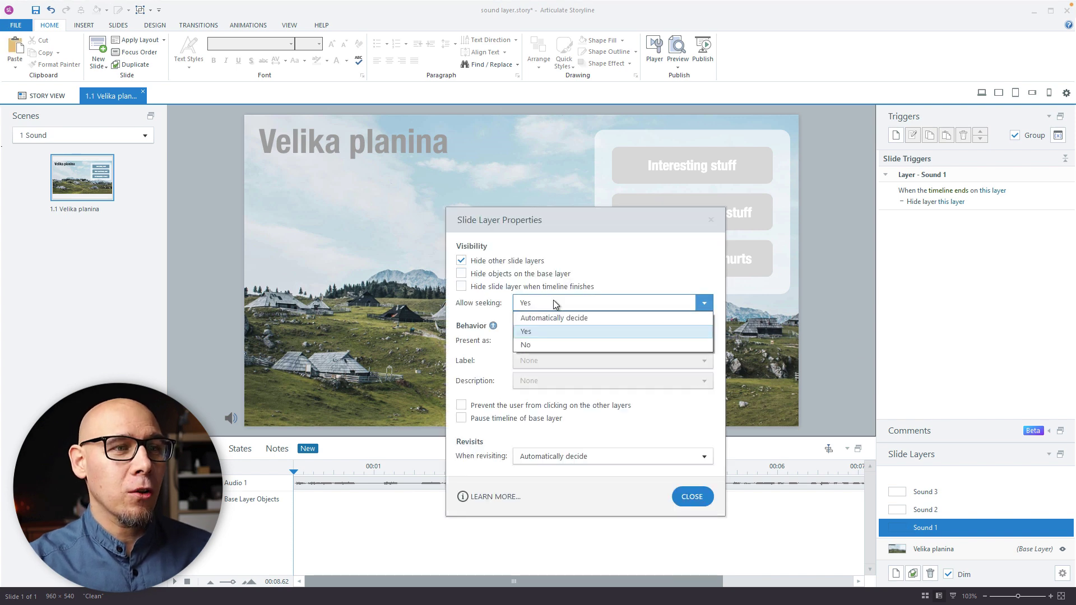
left_click(549, 342)
left_click(693, 497)
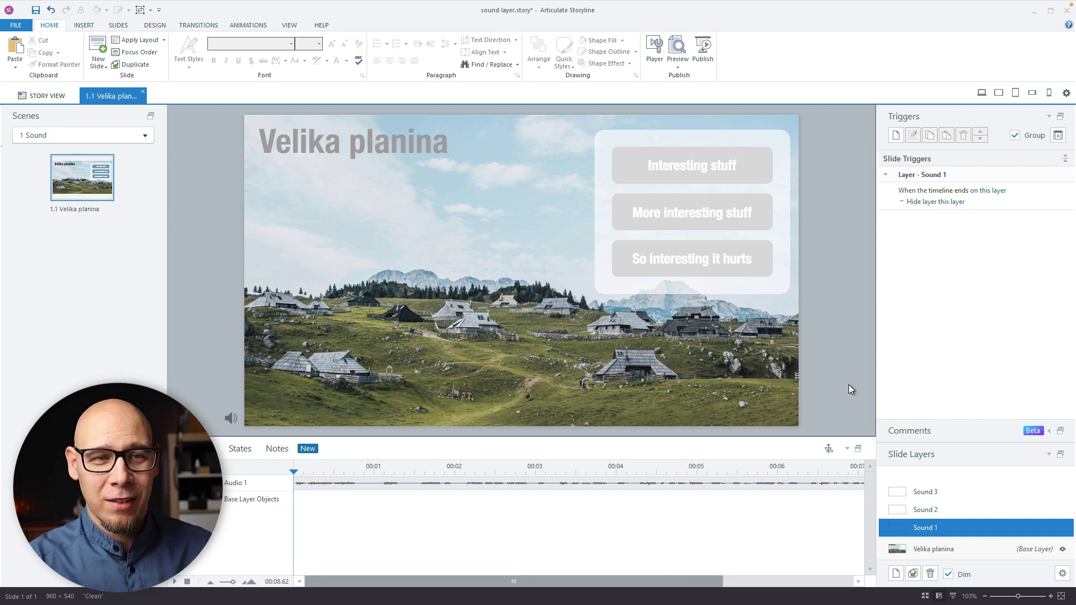
Copy the Interesting stuff button from the base layer onto the Sound 1 layer
left_click(925, 549)
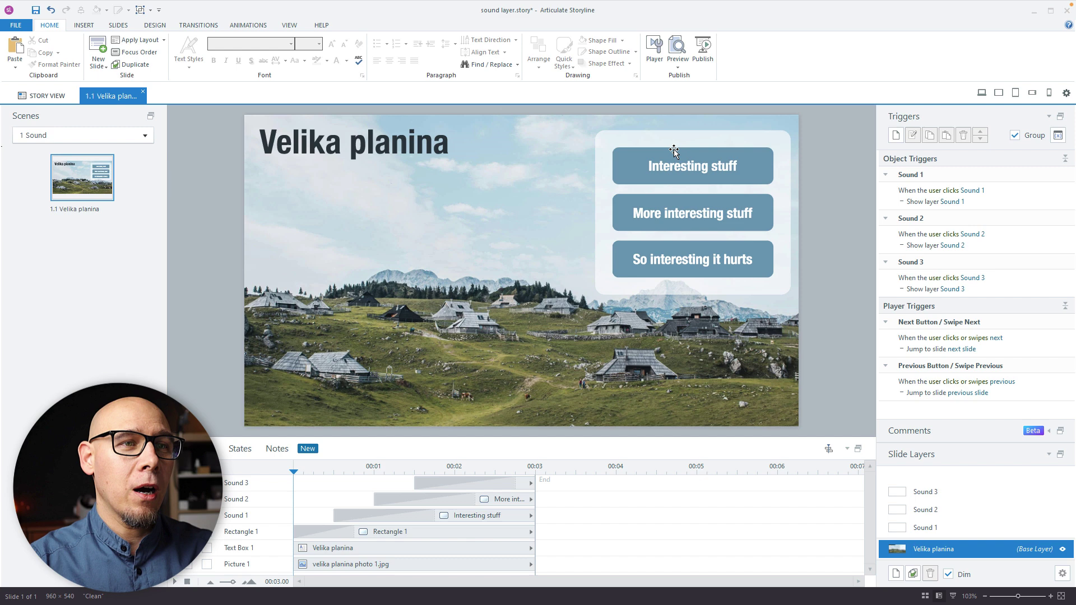
left_click(674, 152)
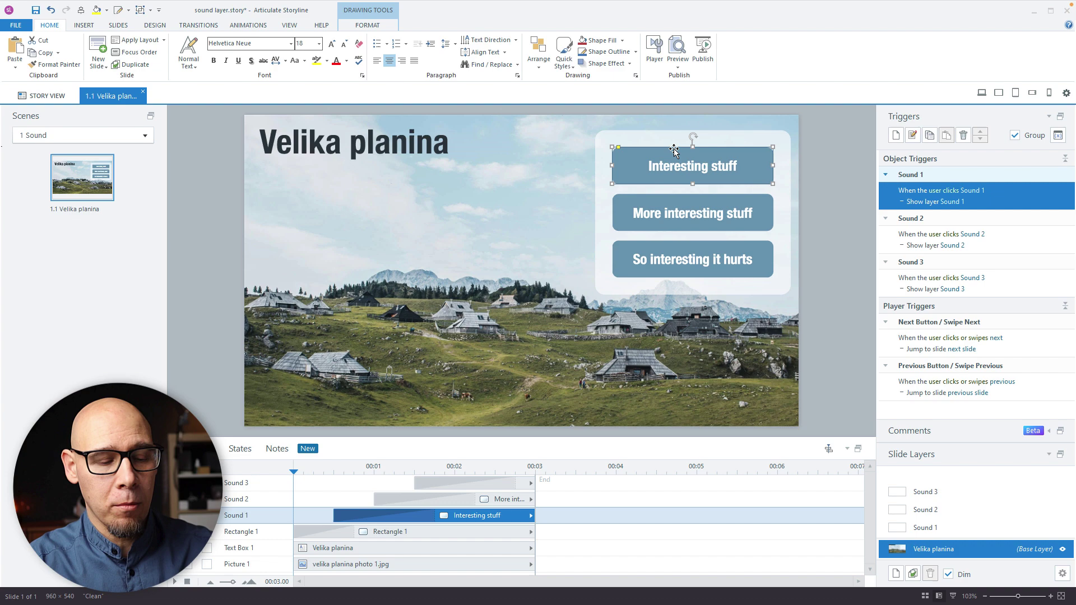
left_click(956, 526)
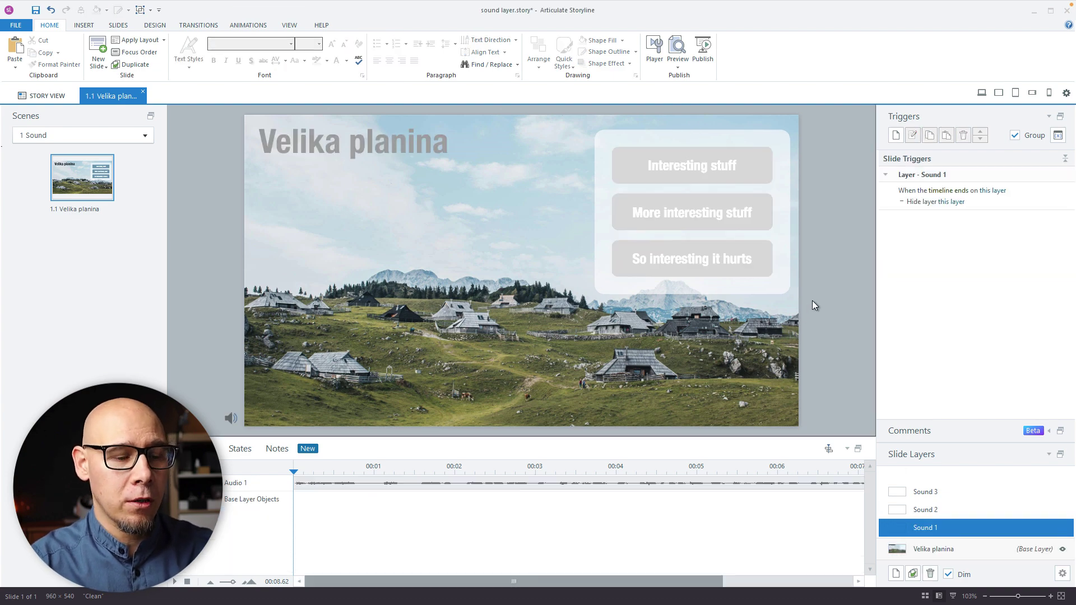
key("super")
key("Escape")
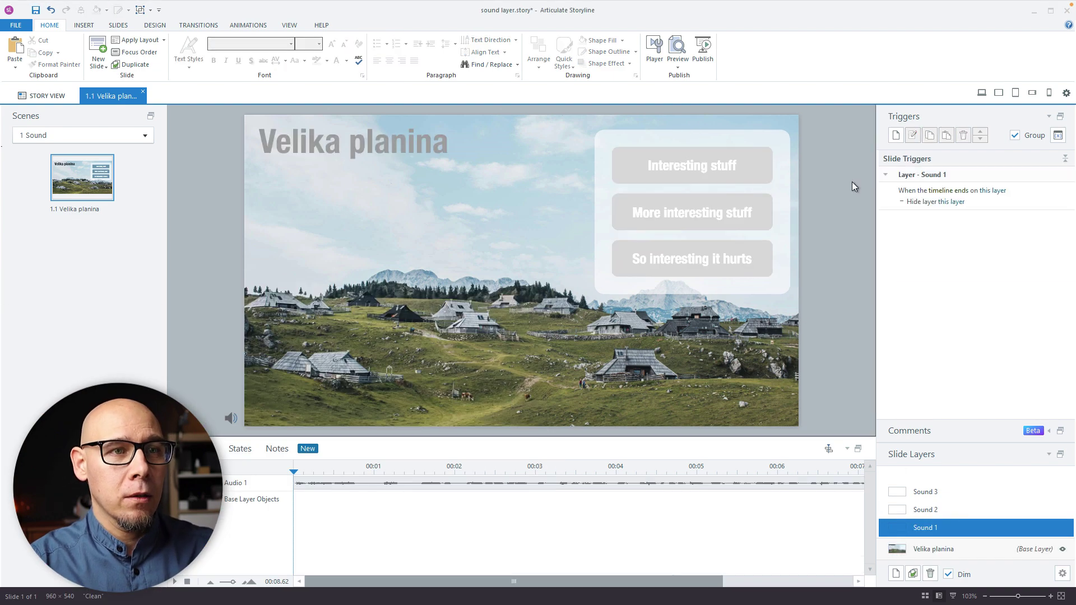
key("Tab")
Delete the Hover state from the pasted button copy
left_click(240, 451)
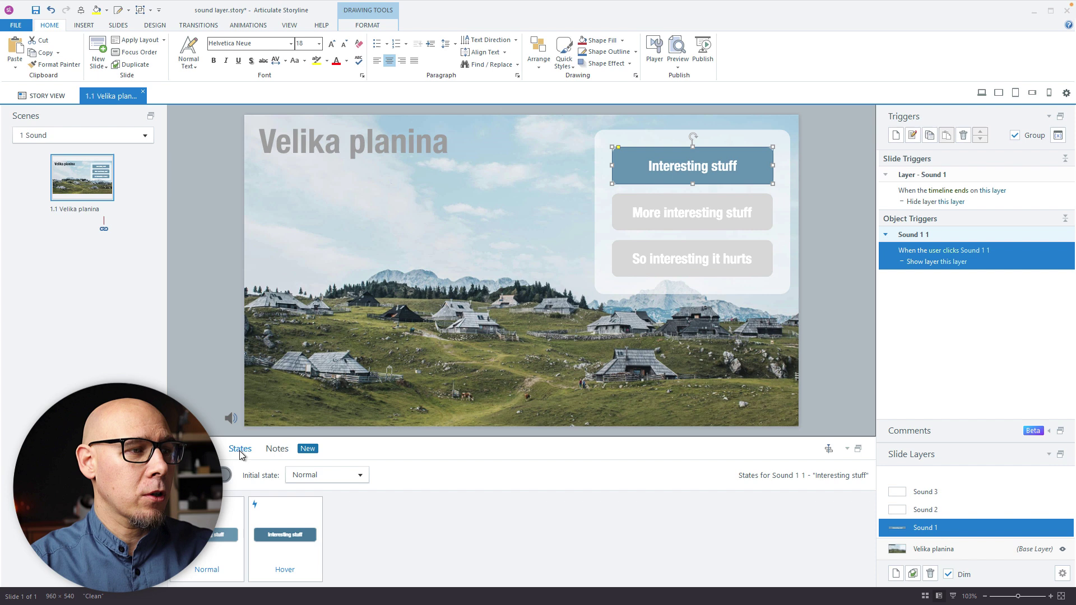
left_click(280, 527)
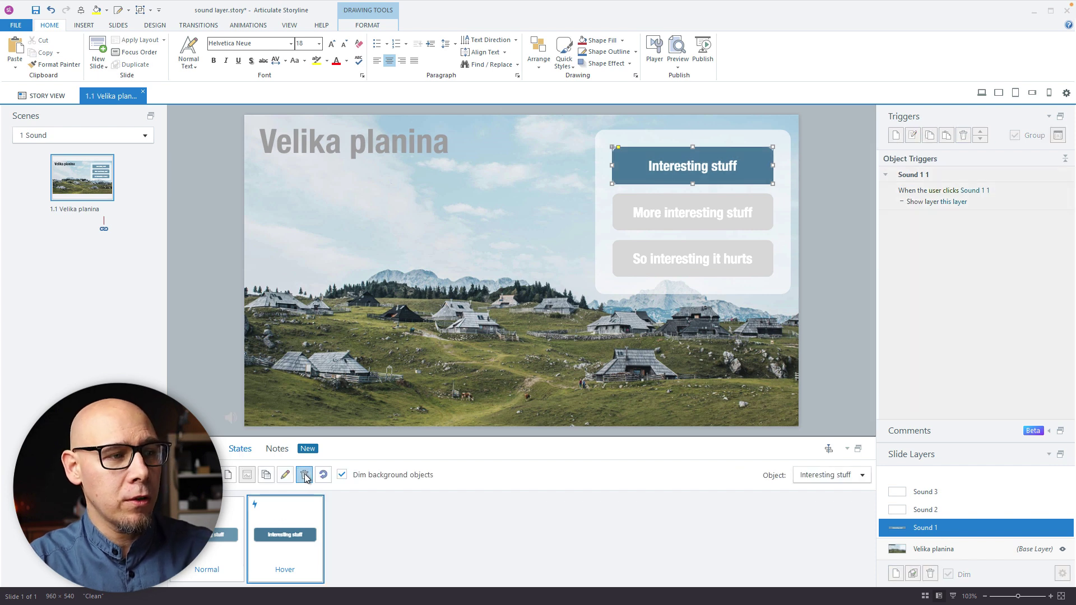
left_click(305, 477)
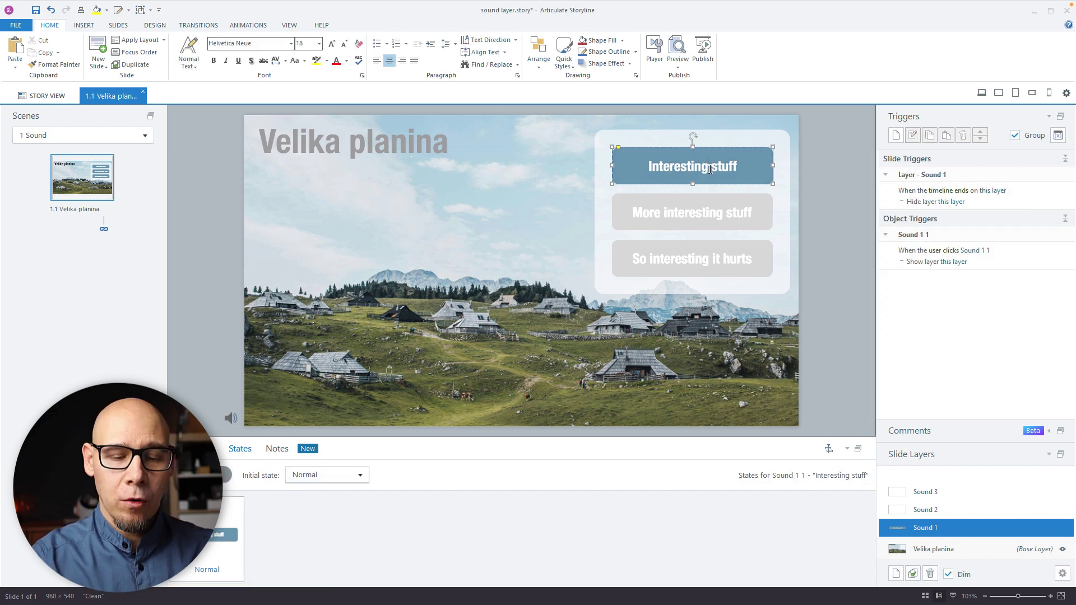
Clear the copy's label text and give it a white #FFFFFF fill at 80% transparency
key("ctrl+a")
key("Delete")
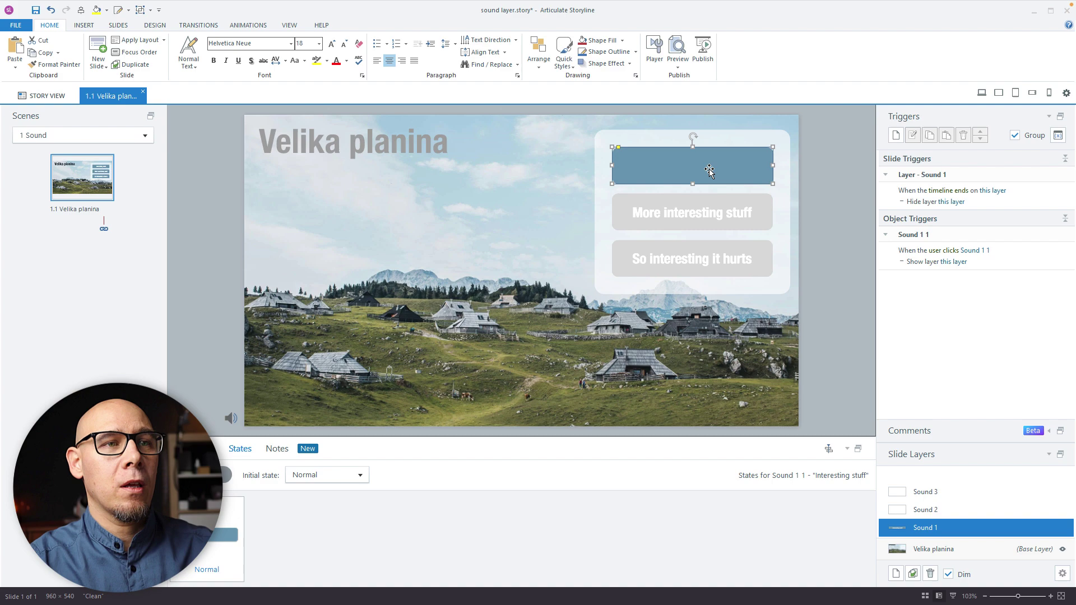
double_click(709, 168)
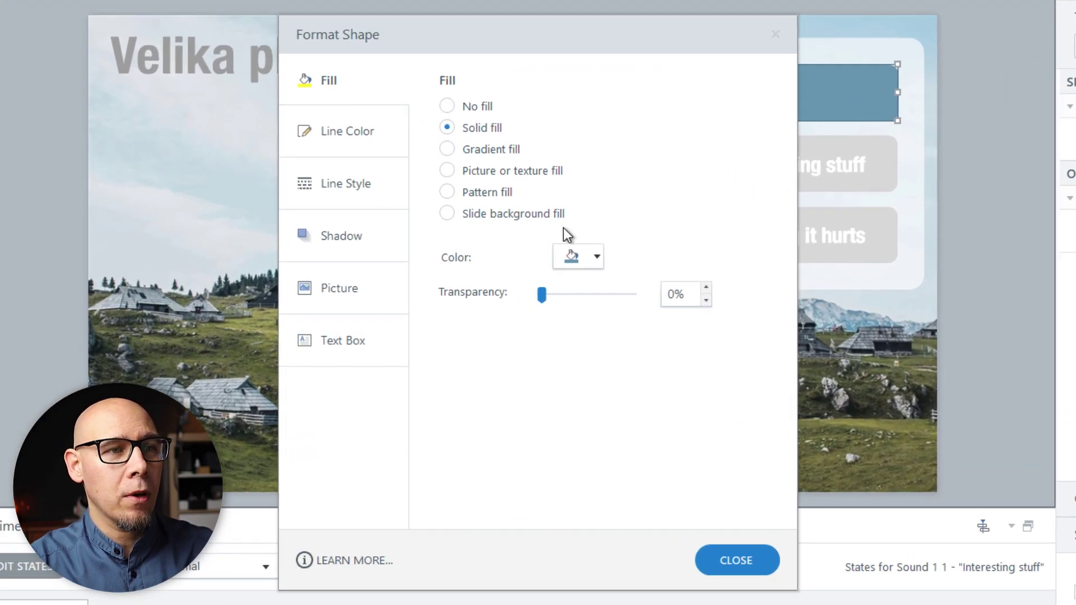
left_click(572, 259)
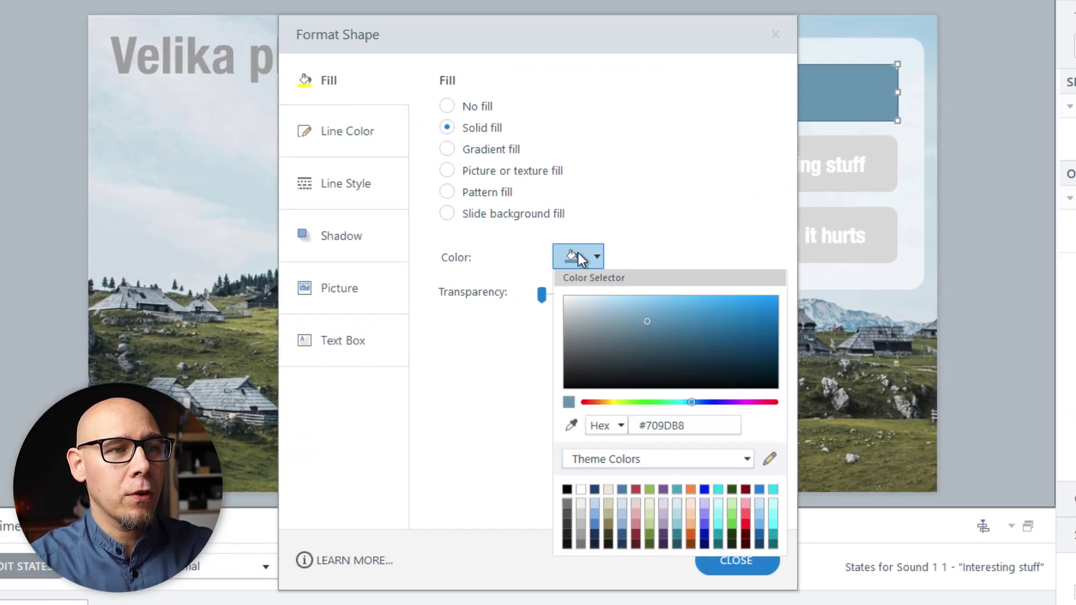
left_click_drag(623, 341, 616, 293)
left_click(549, 317)
left_click(706, 301)
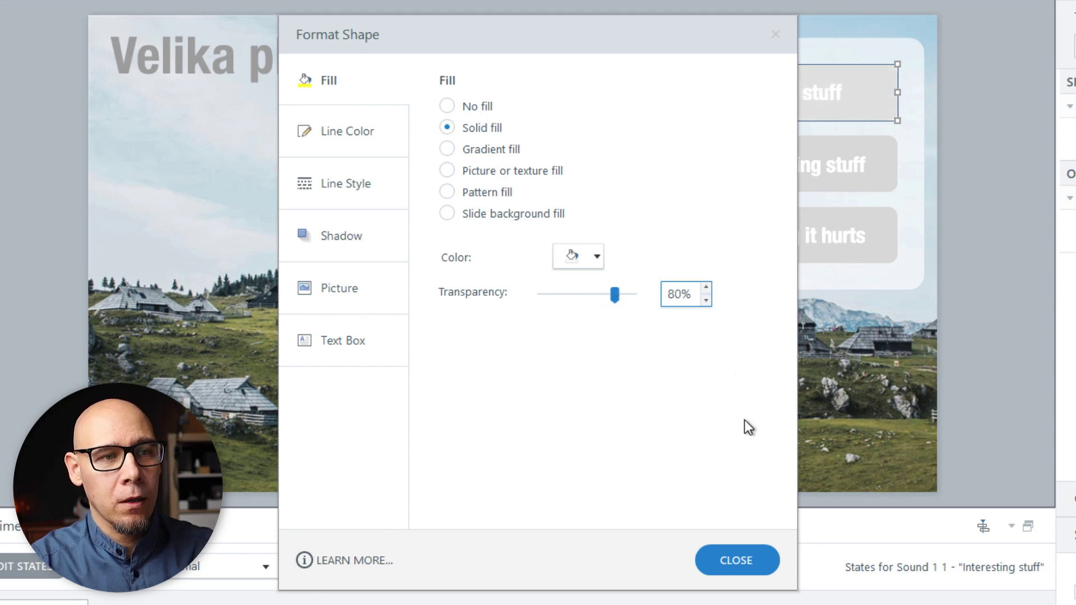
left_click(735, 558)
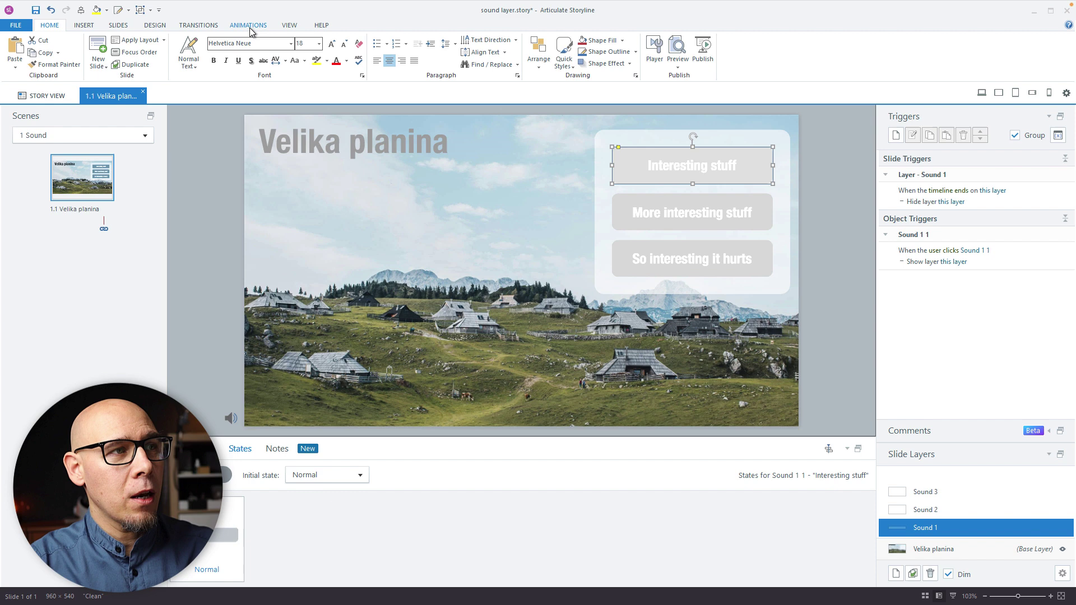
Give the white overlay rectangle a Wipe entrance animation
left_click(249, 25)
left_click(54, 56)
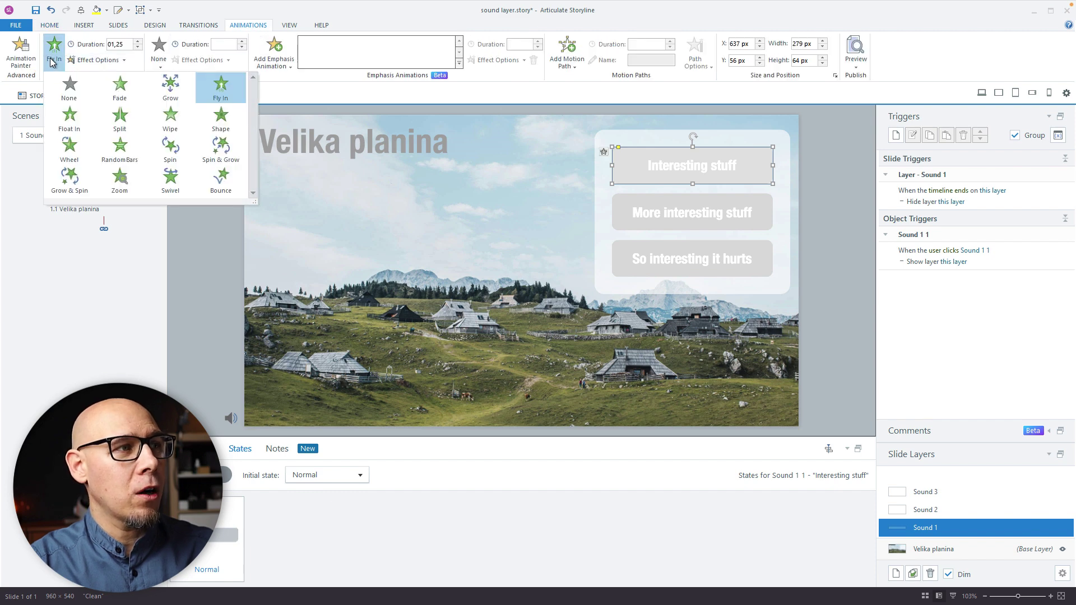
left_click(171, 121)
Lengthen the rectangle's Wipe entrance duration to about 8.25 seconds
left_click(199, 449)
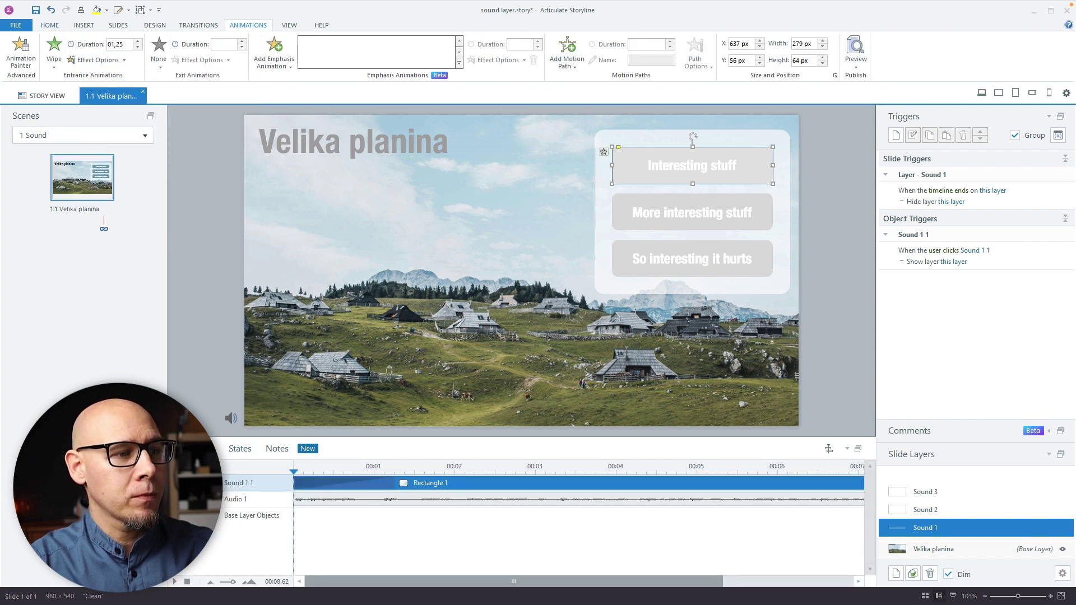
scroll(403, 469, "down", 3)
scroll(404, 469, "up", 2)
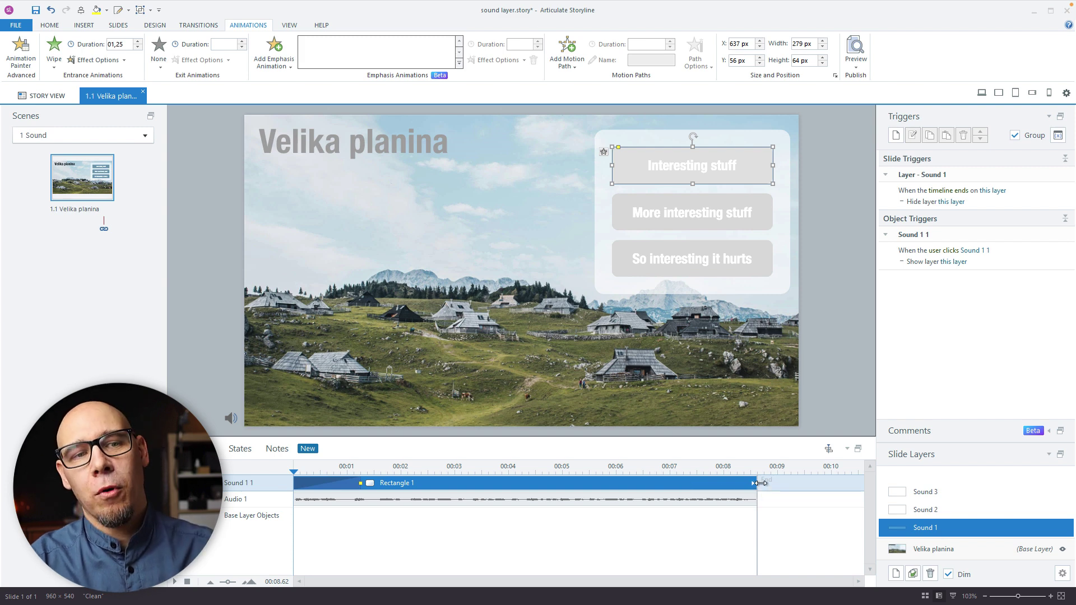
left_click(138, 41)
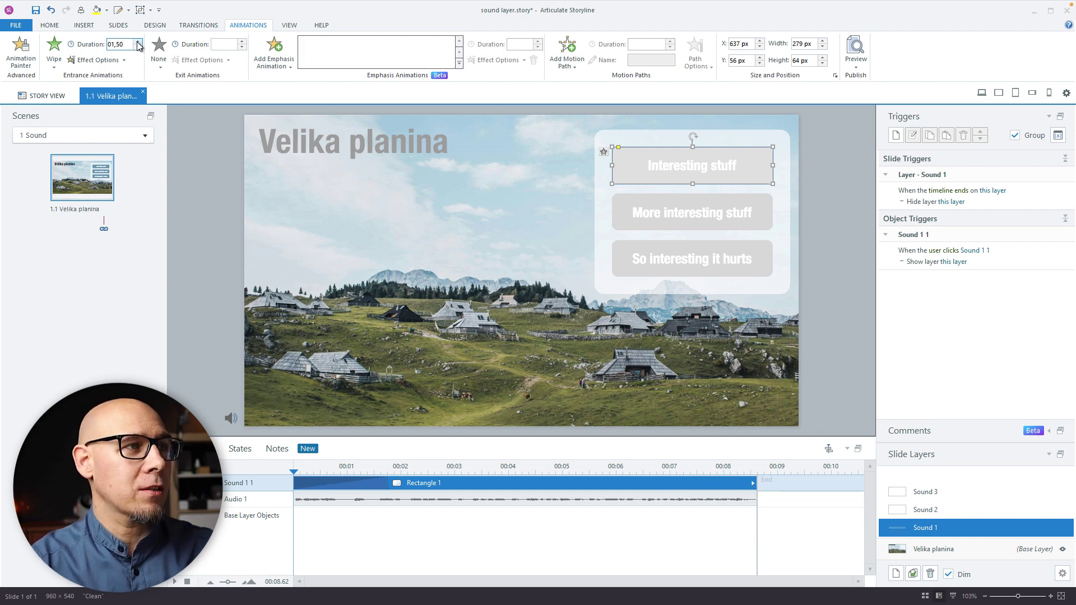
left_click(138, 41)
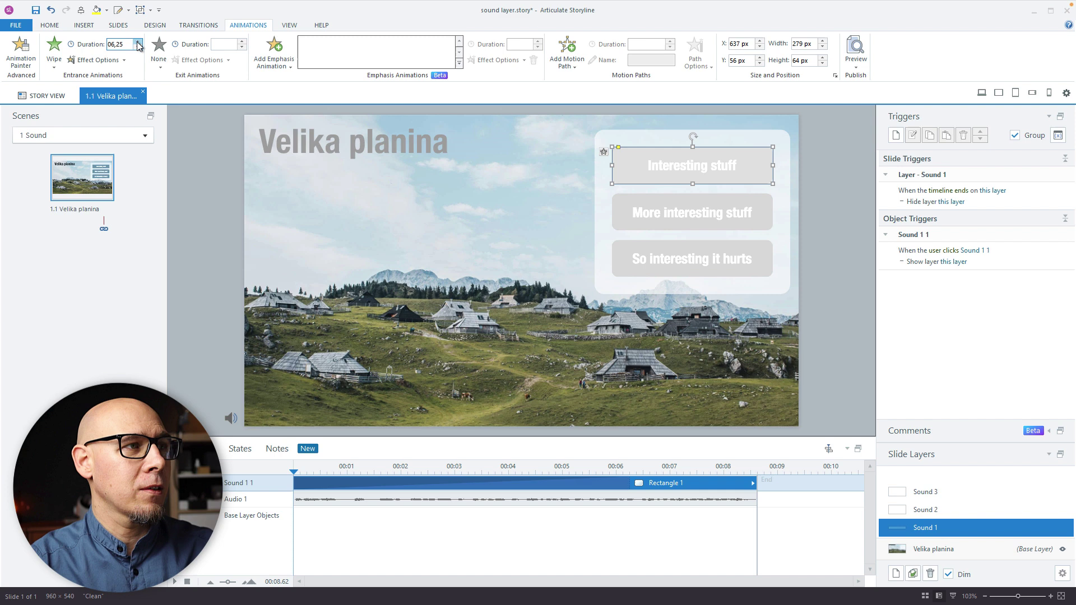
left_click(138, 42)
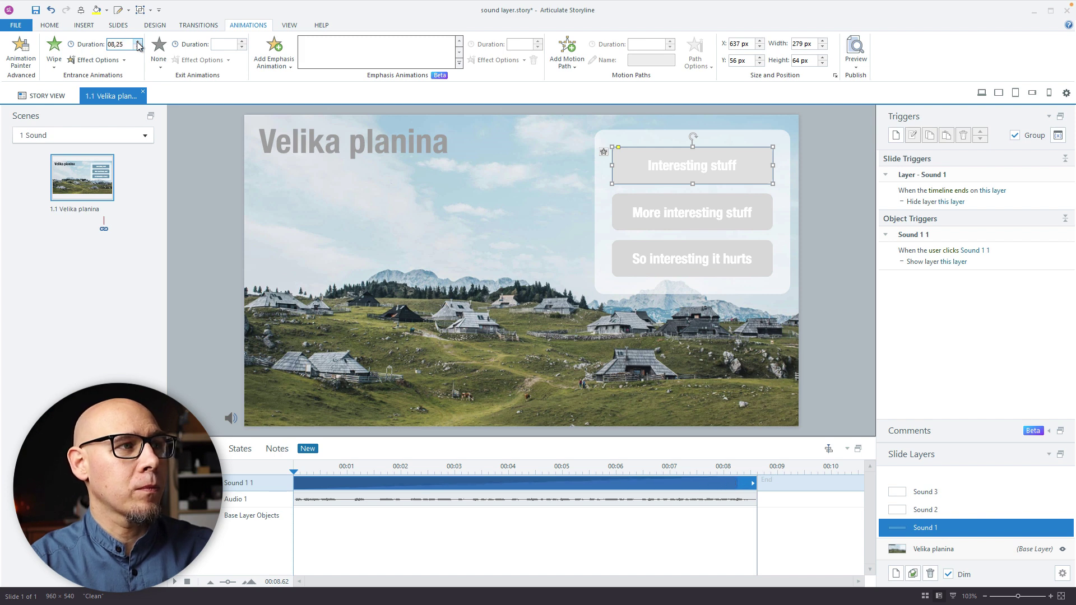
left_click(826, 231)
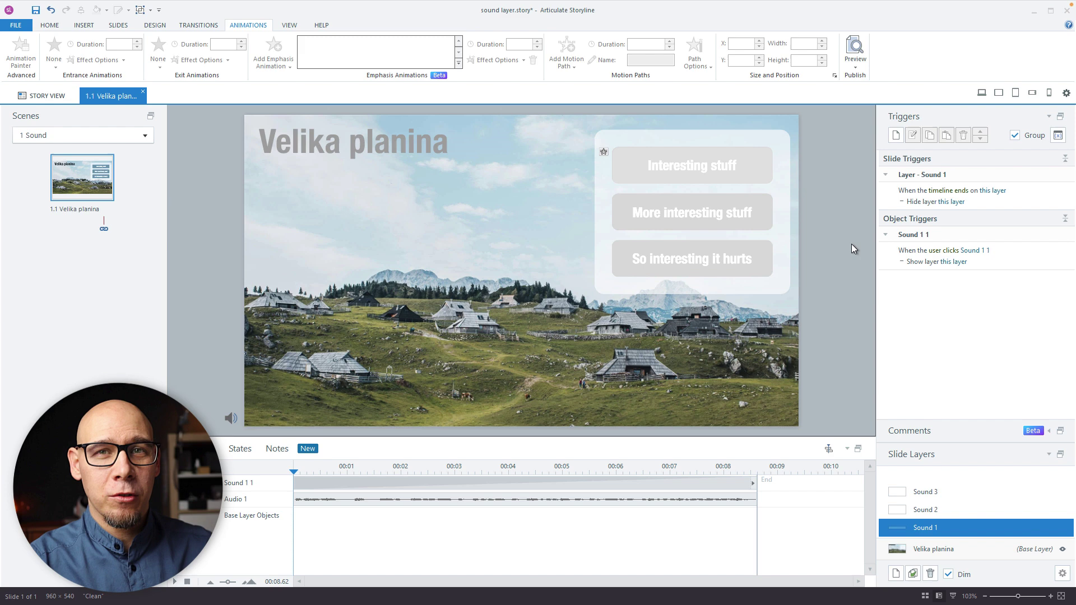
key("F12")
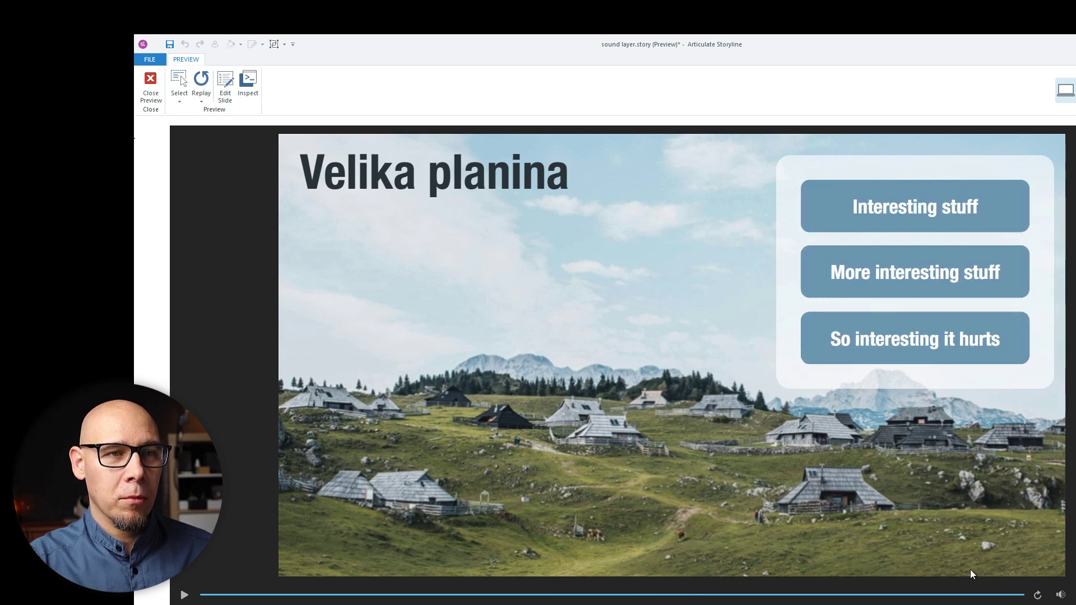
left_click(866, 193)
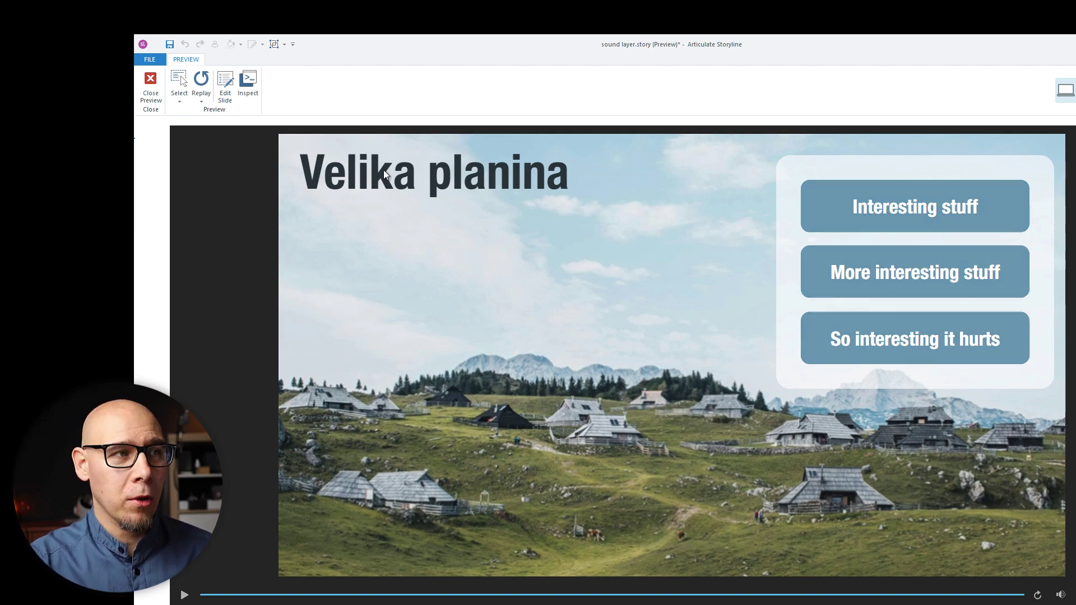
left_click(150, 96)
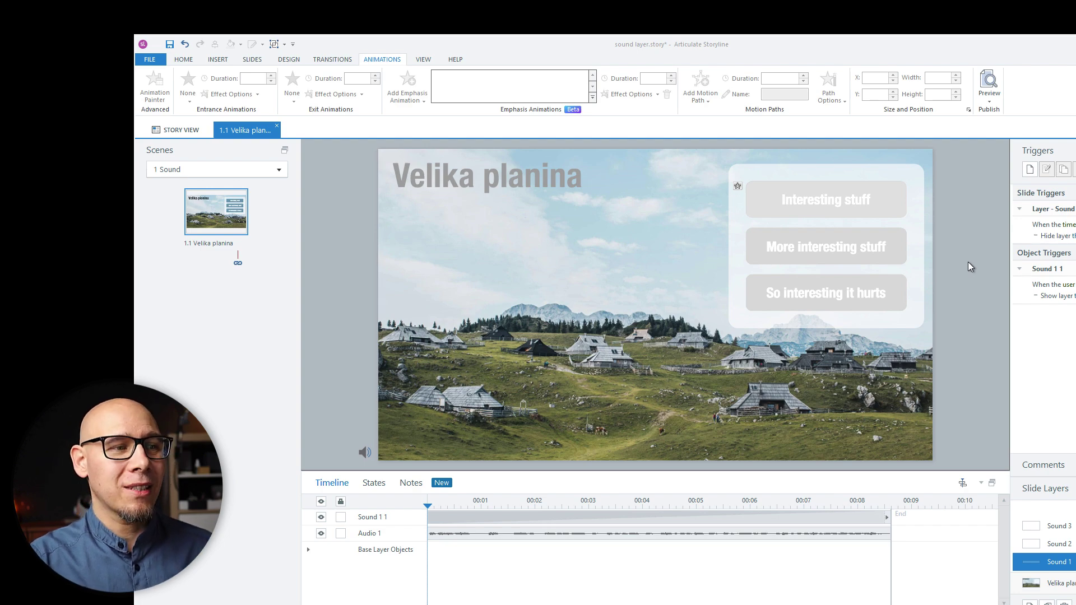
Set the progress rectangle's entrance duration to 59 seconds
left_click(578, 517)
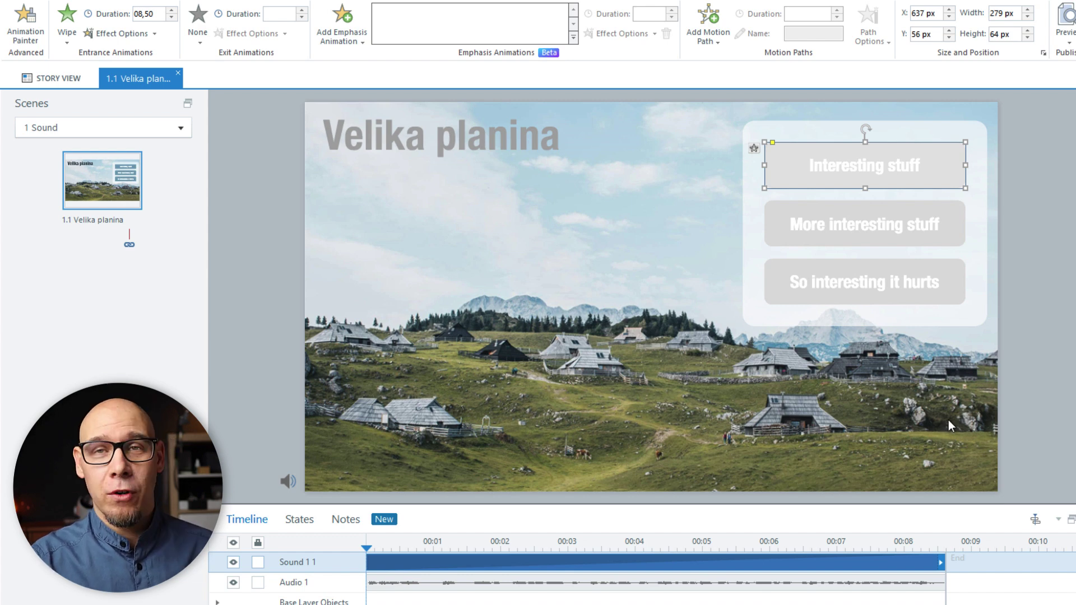
left_click_drag(150, 14, 117, 15)
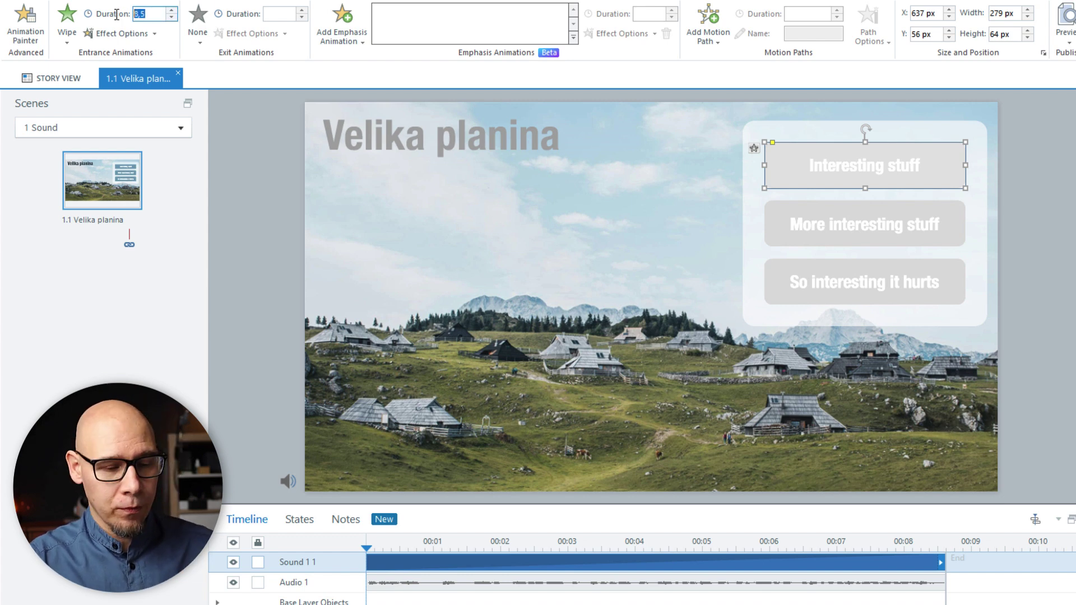
type("59")
key("Return")
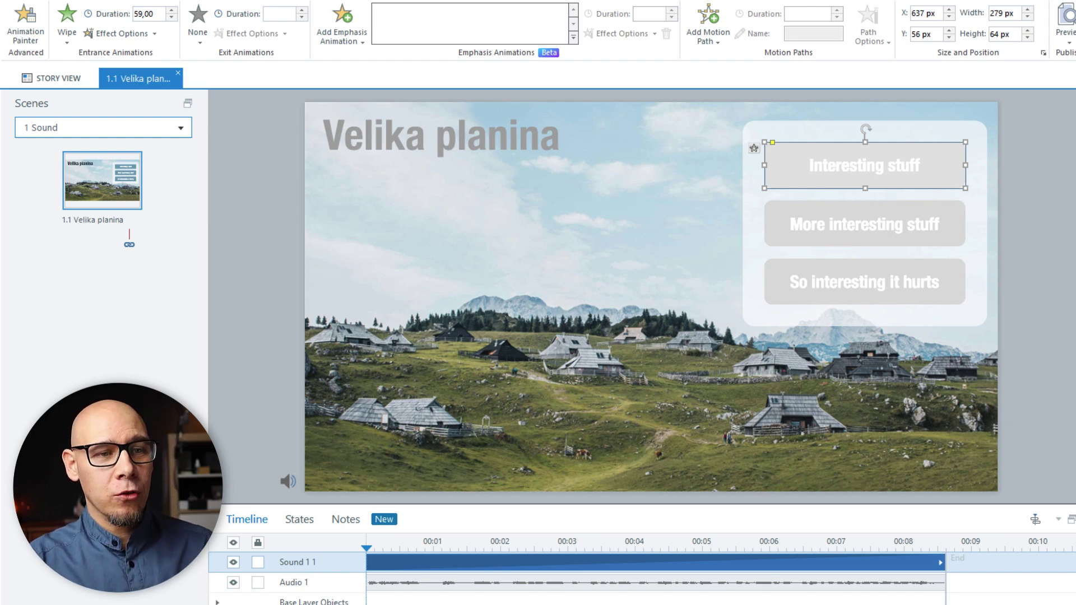
Move the layer's end point slightly later and restore the 59-second entrance duration
mouse_move(946, 562)
left_mouse_down()
mouse_move(949, 583)
mouse_move(1048, 589)
mouse_move(958, 602)
mouse_move(1057, 601)
mouse_move(935, 601)
left_mouse_up()
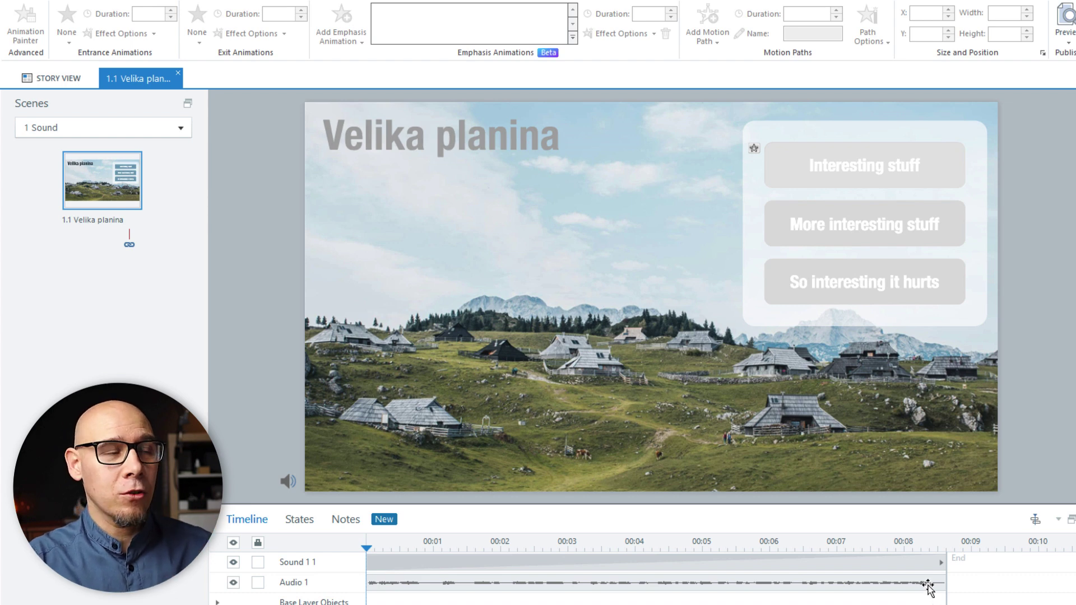
left_click(774, 566)
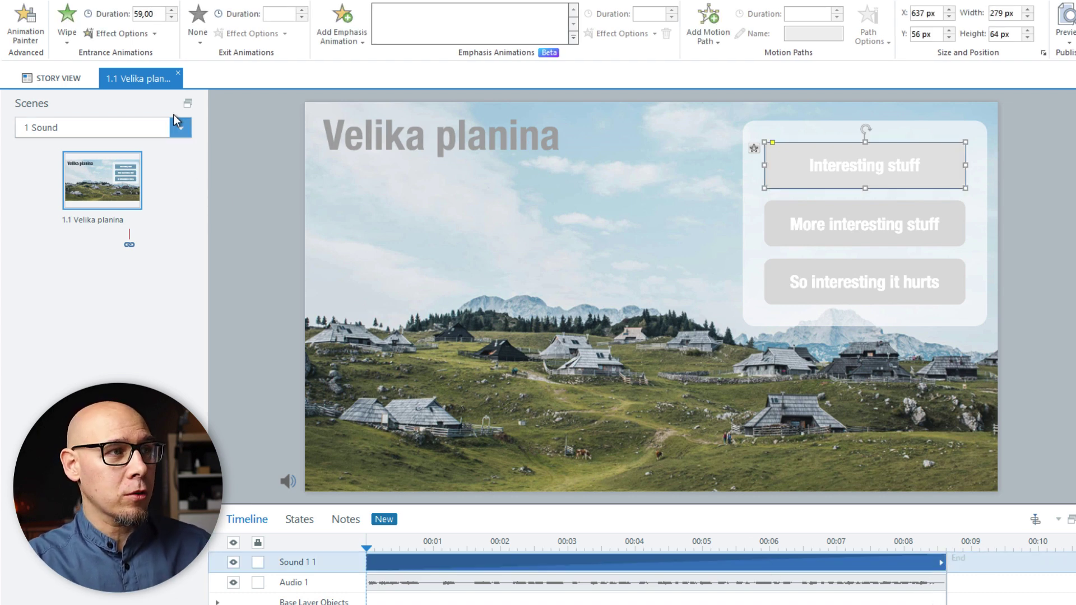
left_click(168, 10)
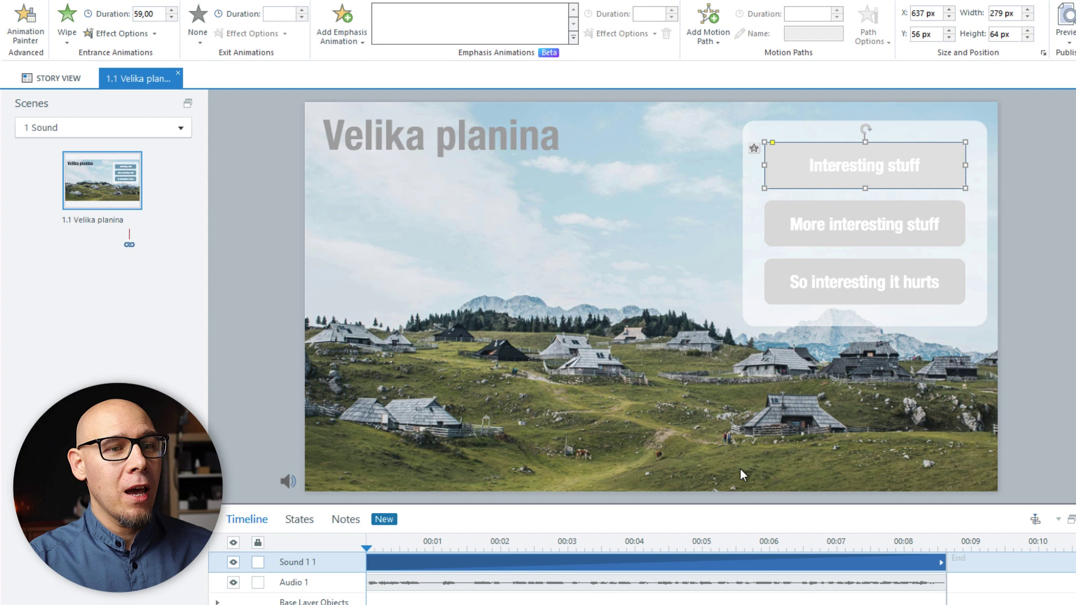
left_click(743, 585)
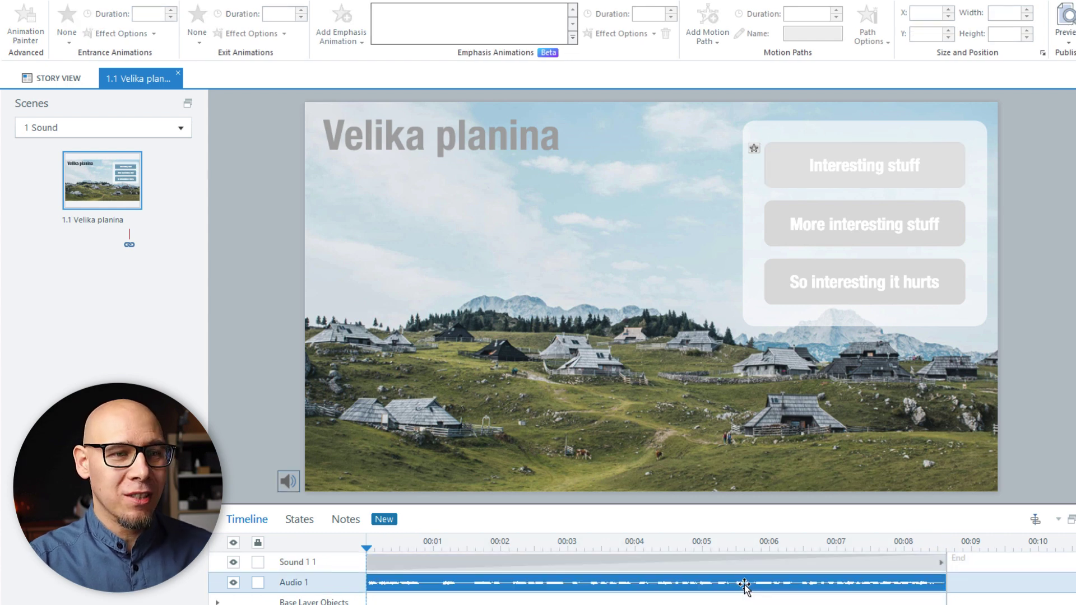
left_click(817, 565)
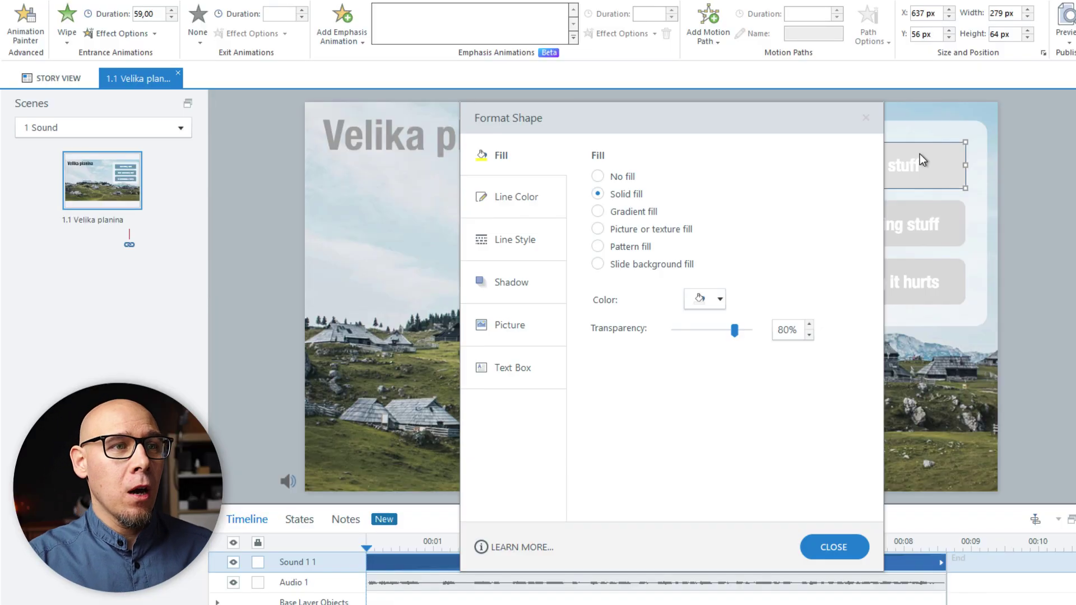
Try different fill colours for the overlay, picking a dark grey
left_click_drag(806, 127, 617, 70)
left_click(532, 255)
left_click(530, 257)
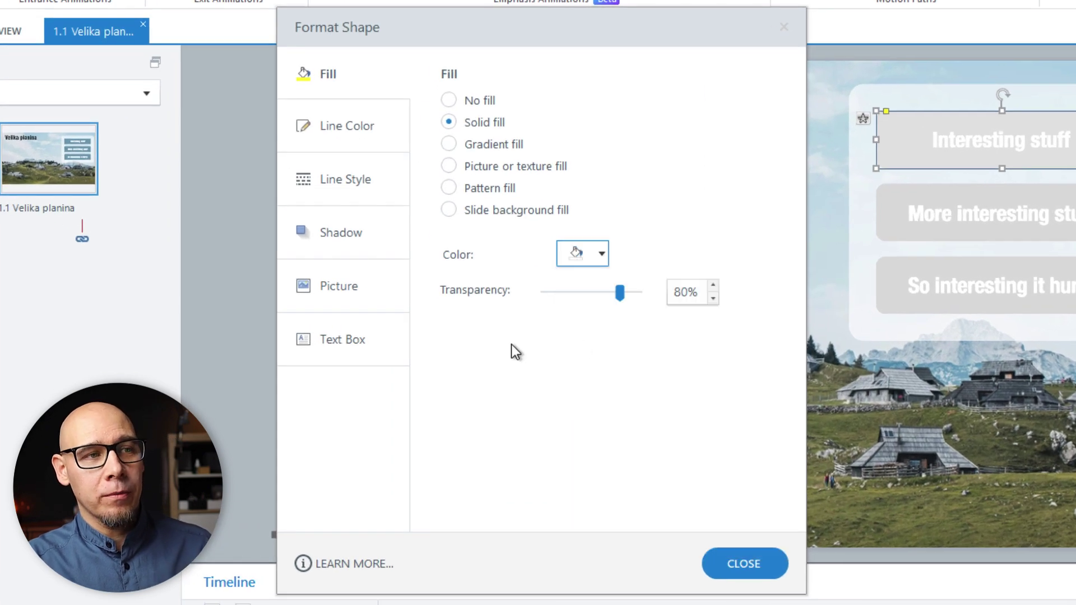
left_click(594, 256)
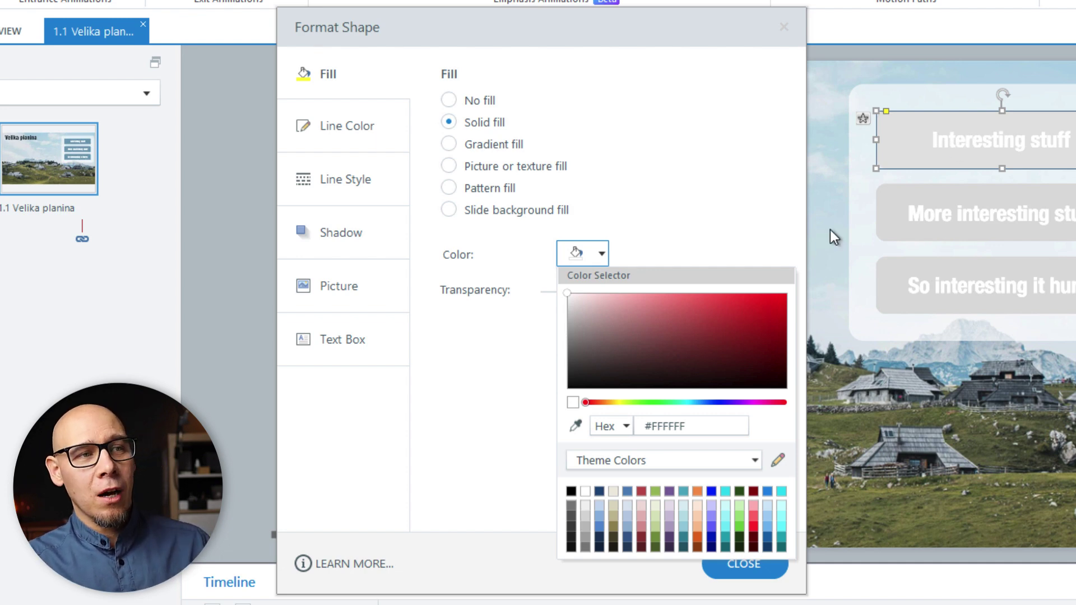
left_click(675, 235)
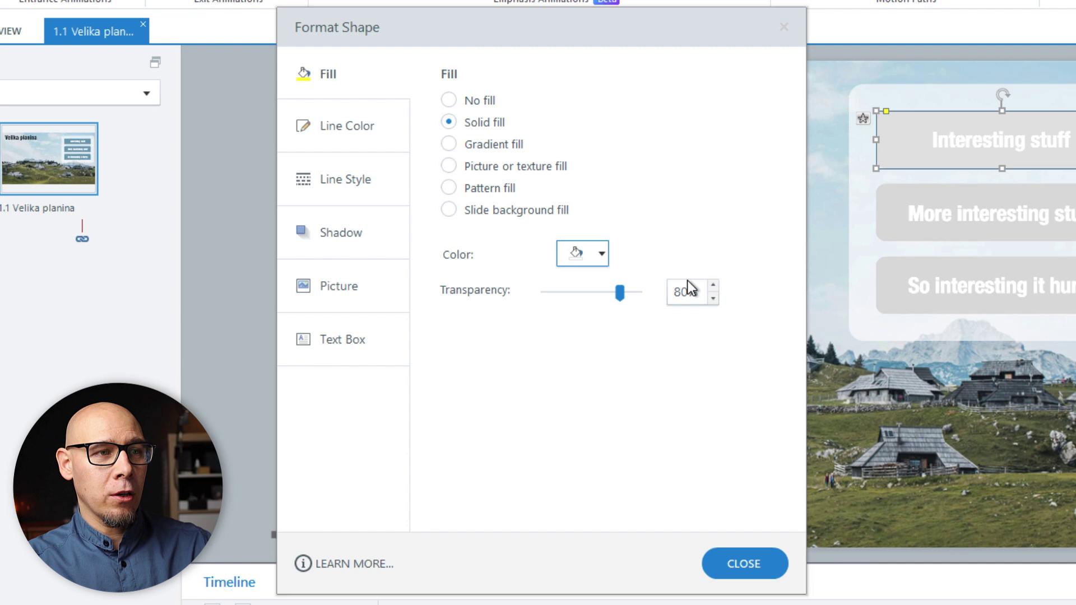
left_click(602, 253)
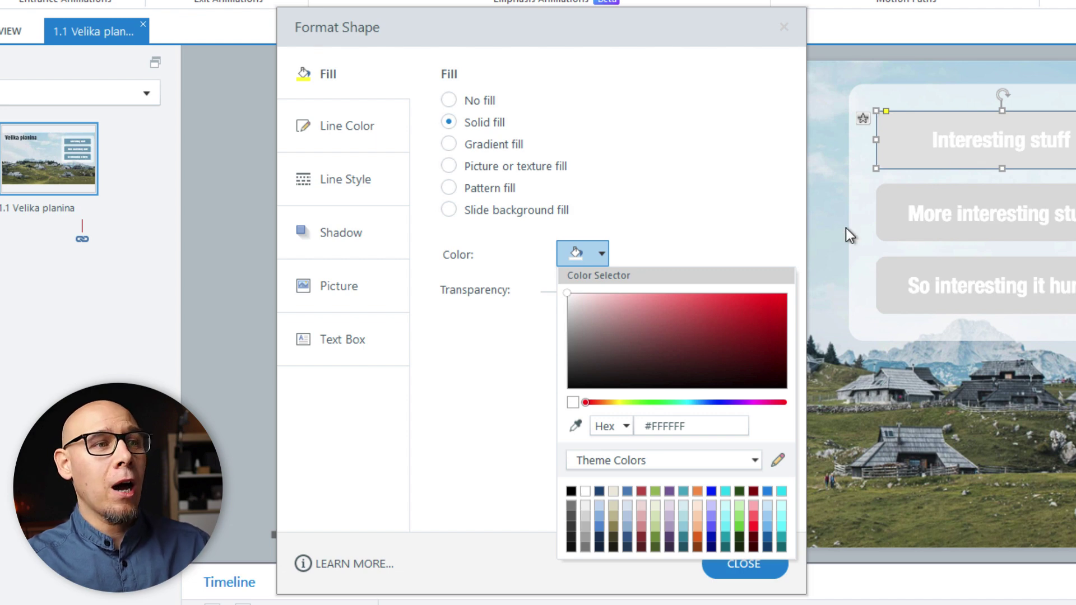
left_click(594, 354)
left_click(488, 402)
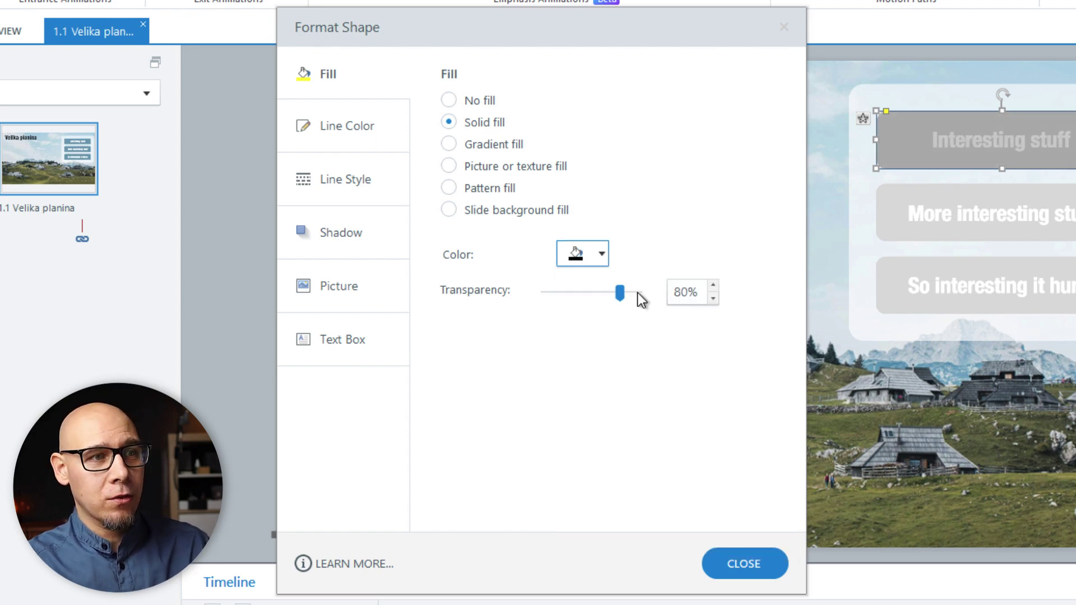
Return the overlay fill to solid white at 80% transparency
mouse_move(621, 294)
left_mouse_down()
mouse_move(568, 294)
mouse_move(637, 296)
mouse_move(625, 294)
left_mouse_up()
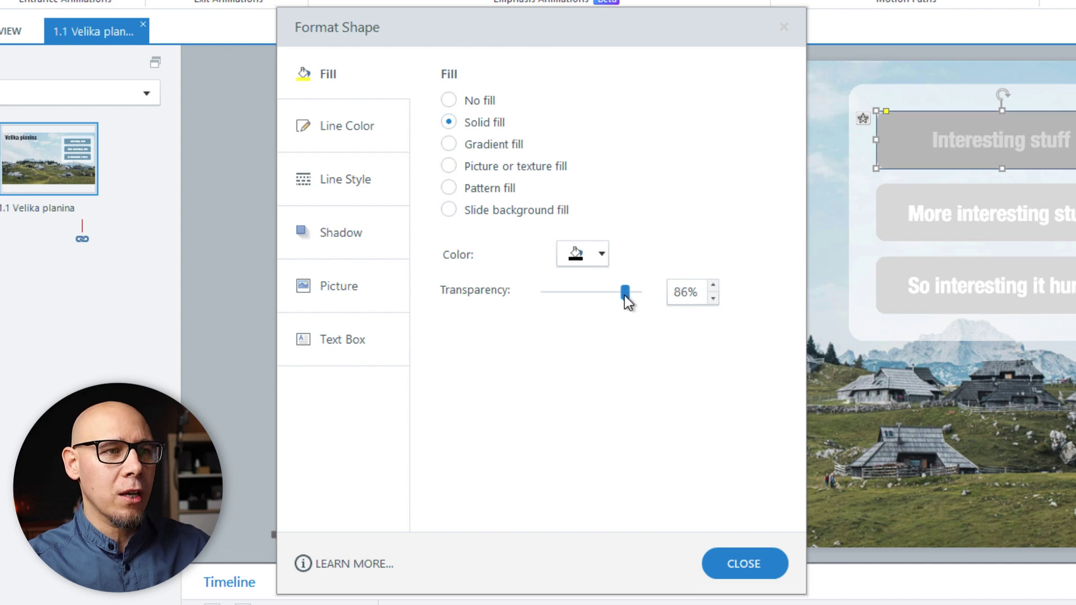
left_click(715, 301)
left_click(715, 300)
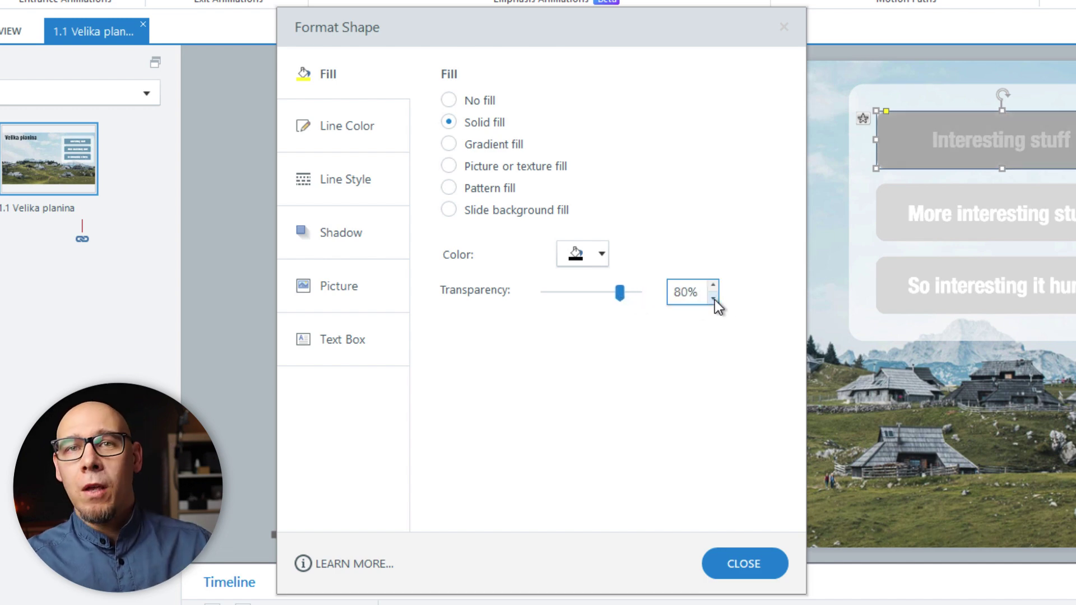
left_click(601, 259)
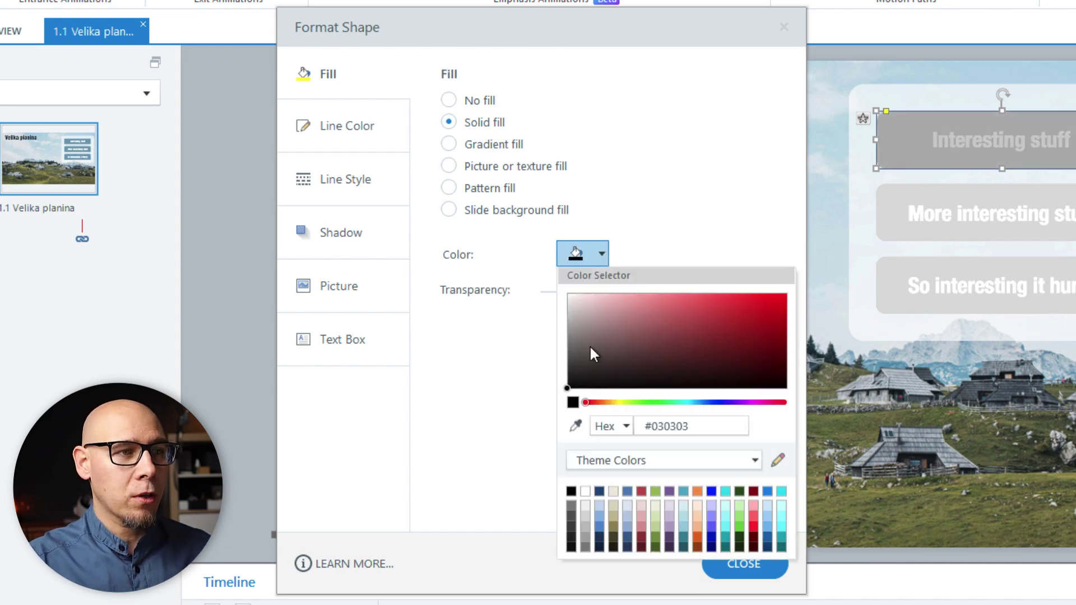
left_click(568, 294)
left_click(723, 243)
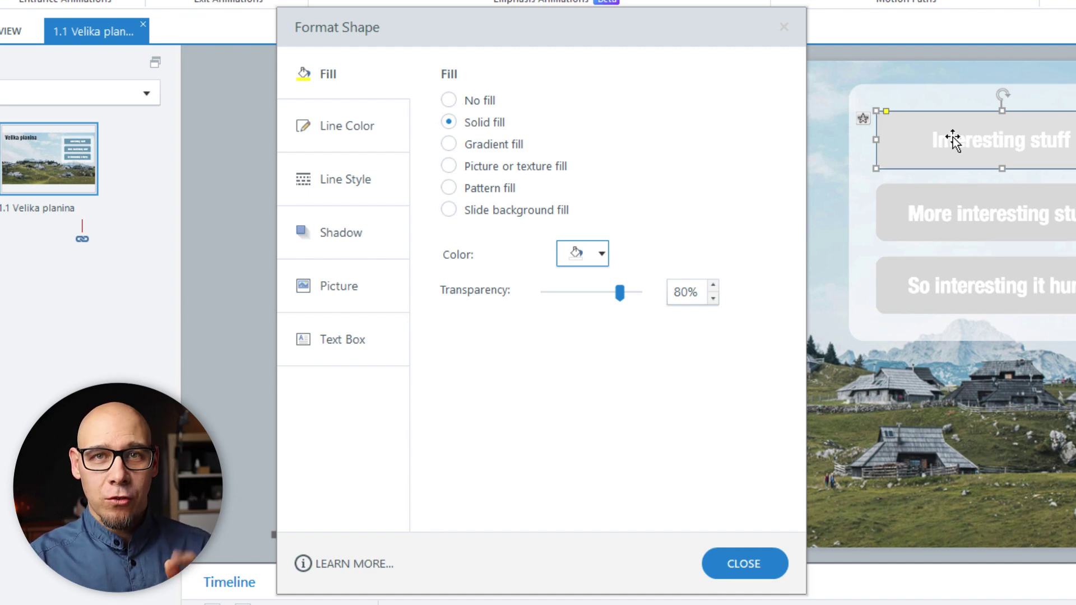
Draw rectangular Hotspot 1 over the Interesting stuff button on the Sound 1 layer
left_click(746, 563)
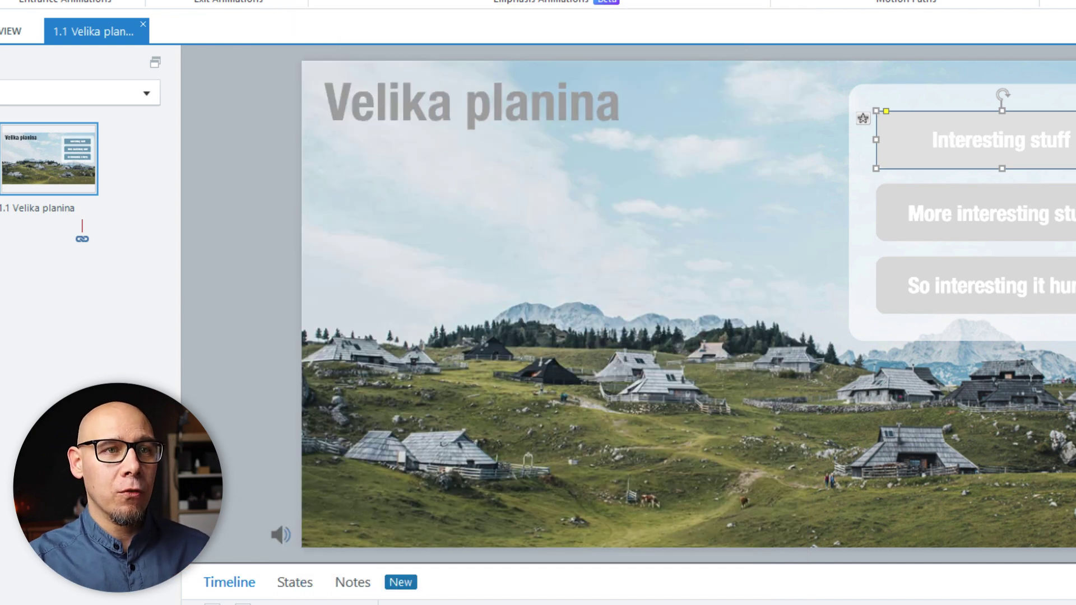
left_click(752, 555)
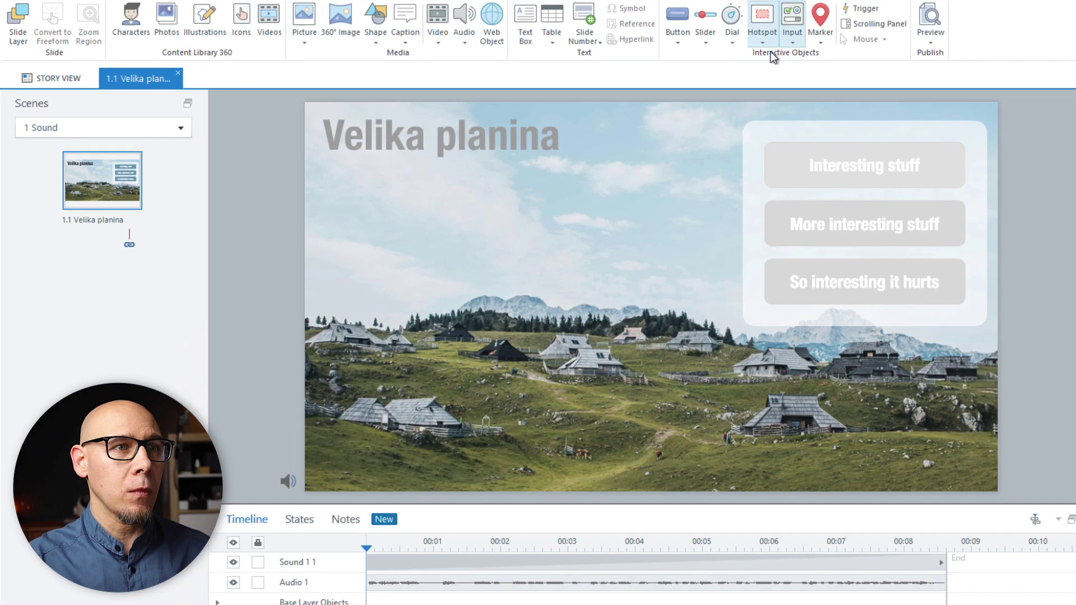
left_click(762, 43)
left_click(824, 70)
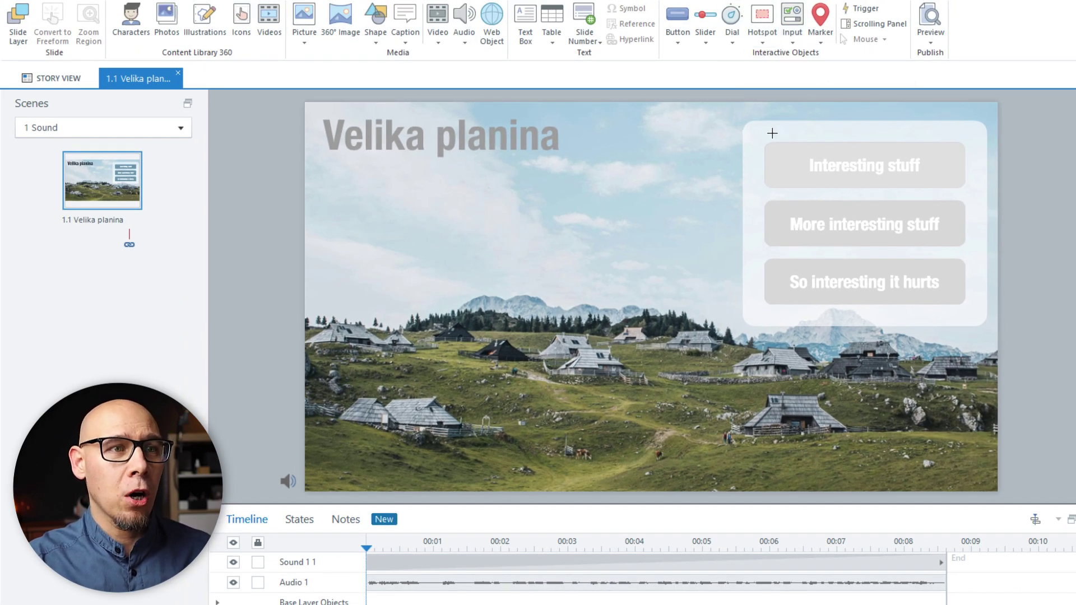
left_click_drag(759, 136, 974, 194)
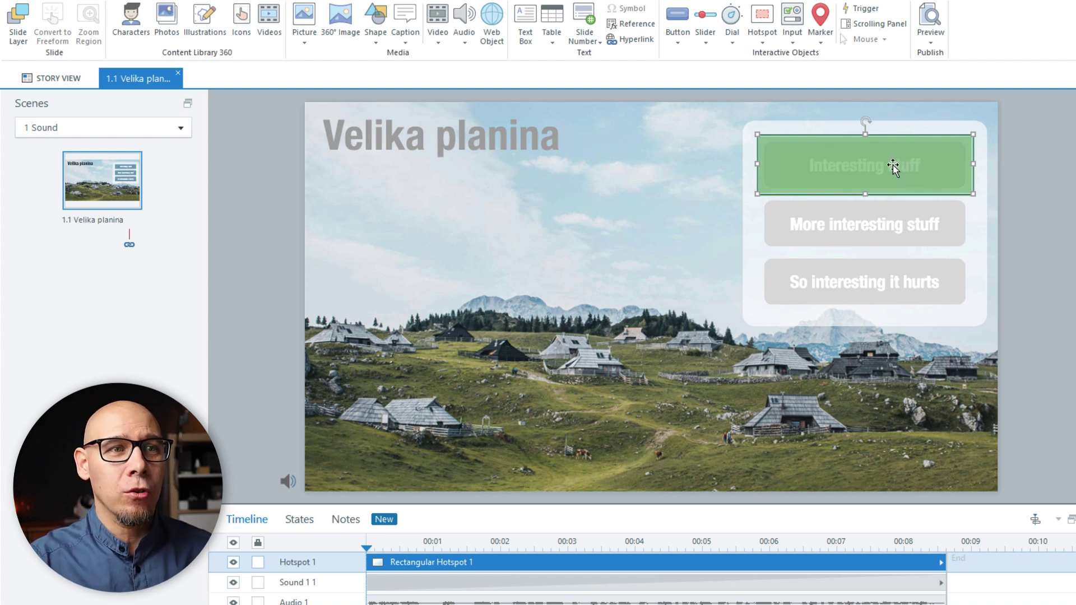
left_click(453, 583)
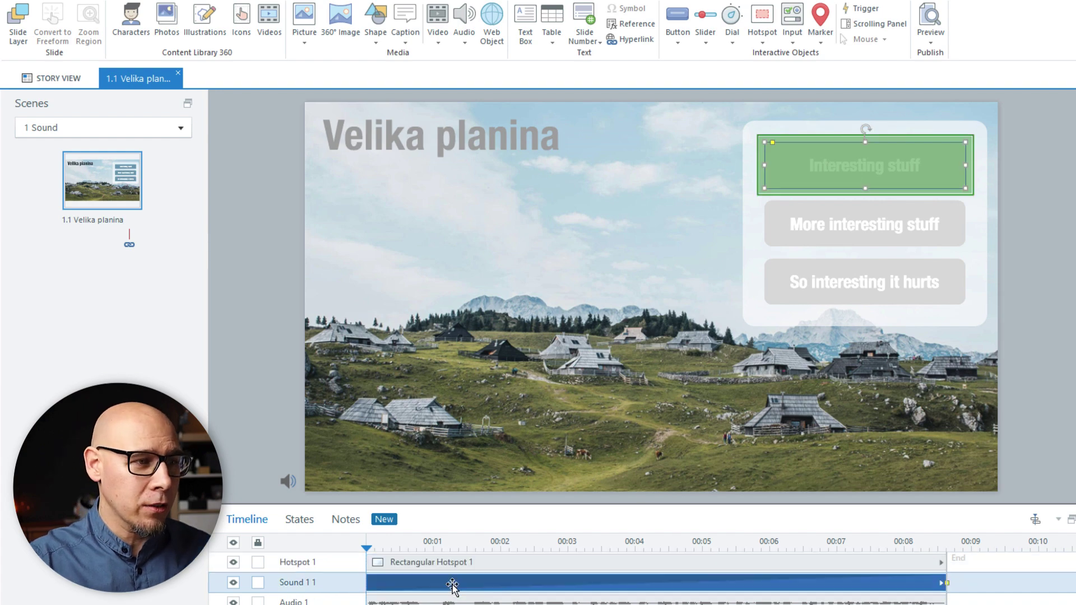
left_click(450, 562)
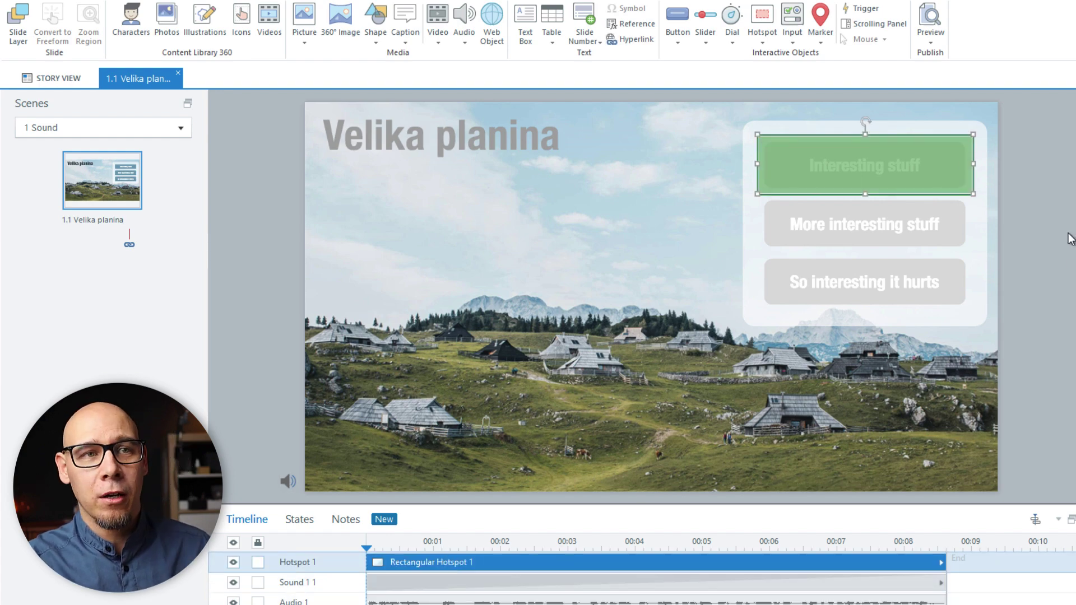
left_click(1069, 226)
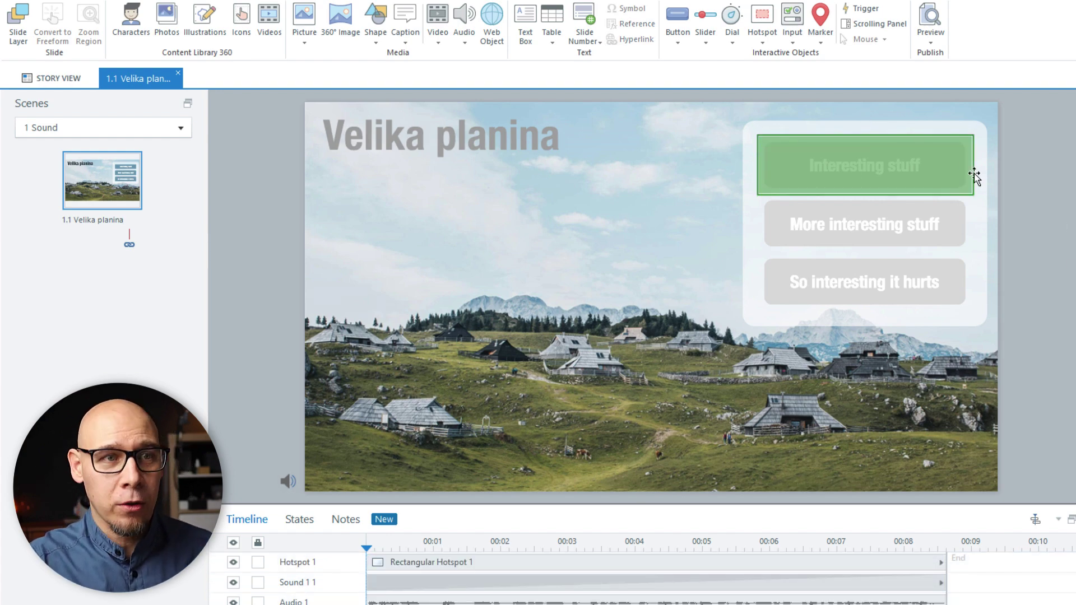
Check the hotspot's right-click options, then deselect it
right_click(933, 154)
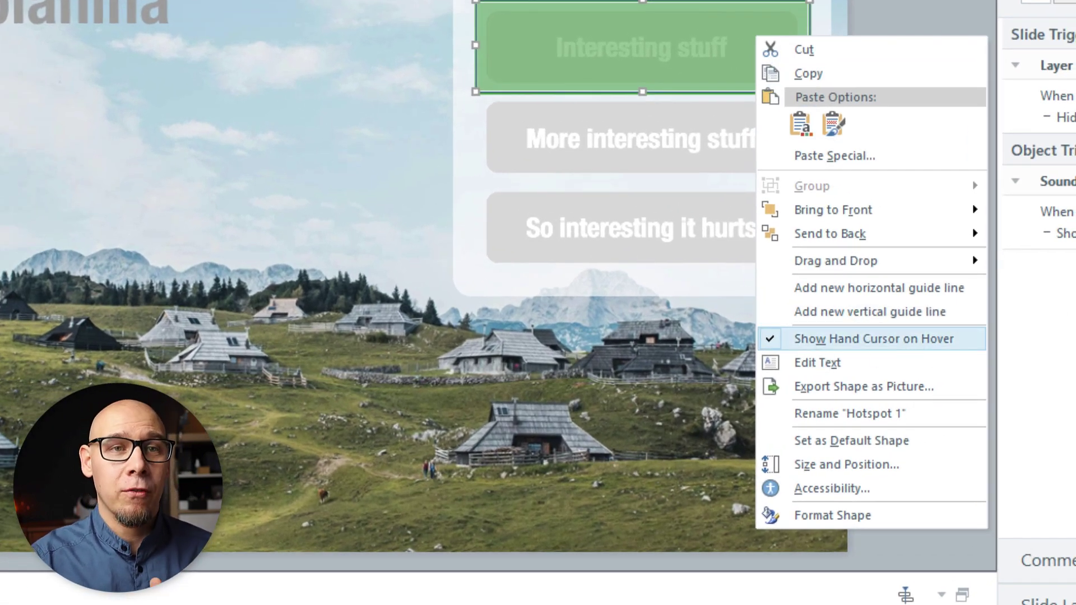
left_click(885, 5)
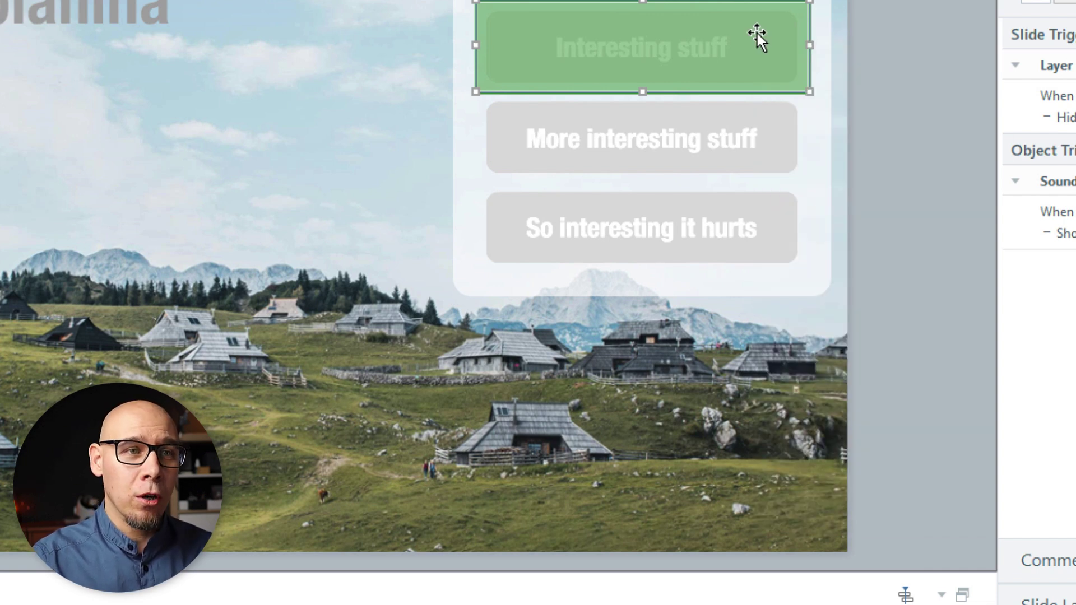
left_click(910, 70)
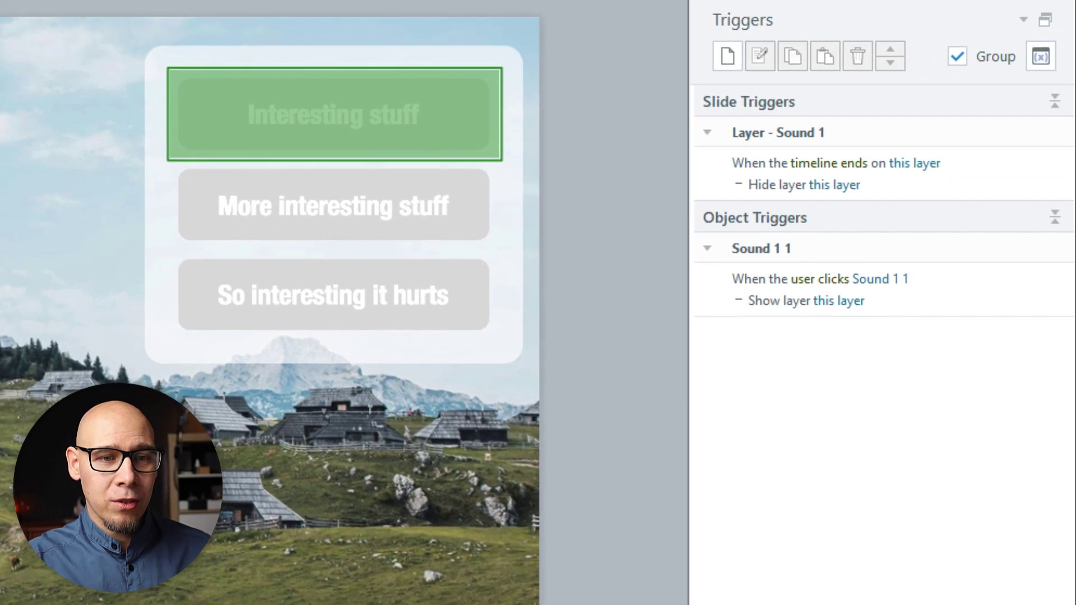
Delete the 'When the user clicks Sound 1 1' trigger, keeping the timeline-end hide trigger
left_click(1028, 169)
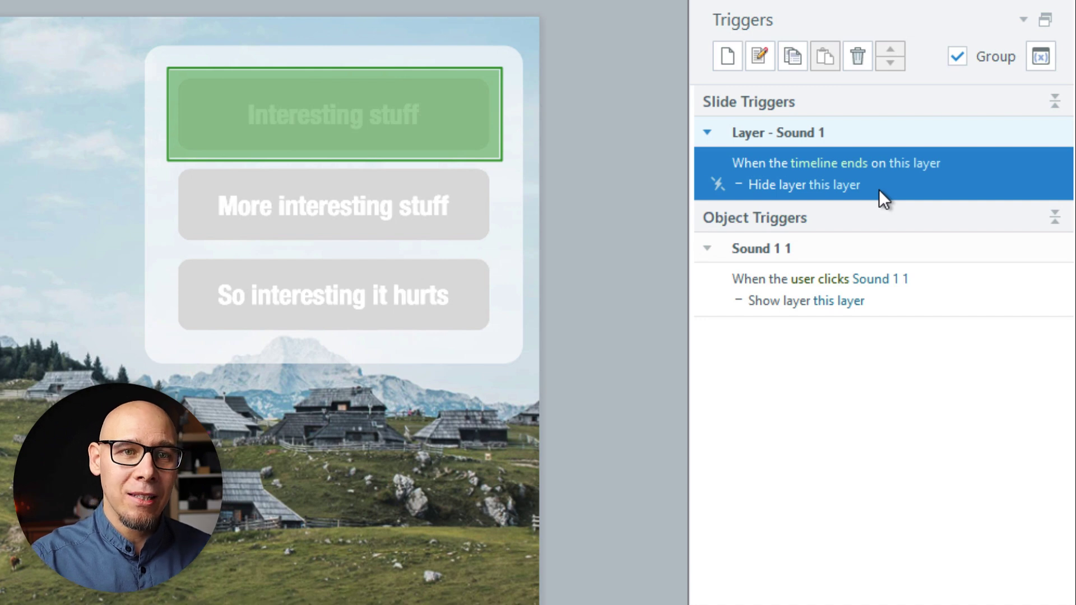
left_click(895, 276)
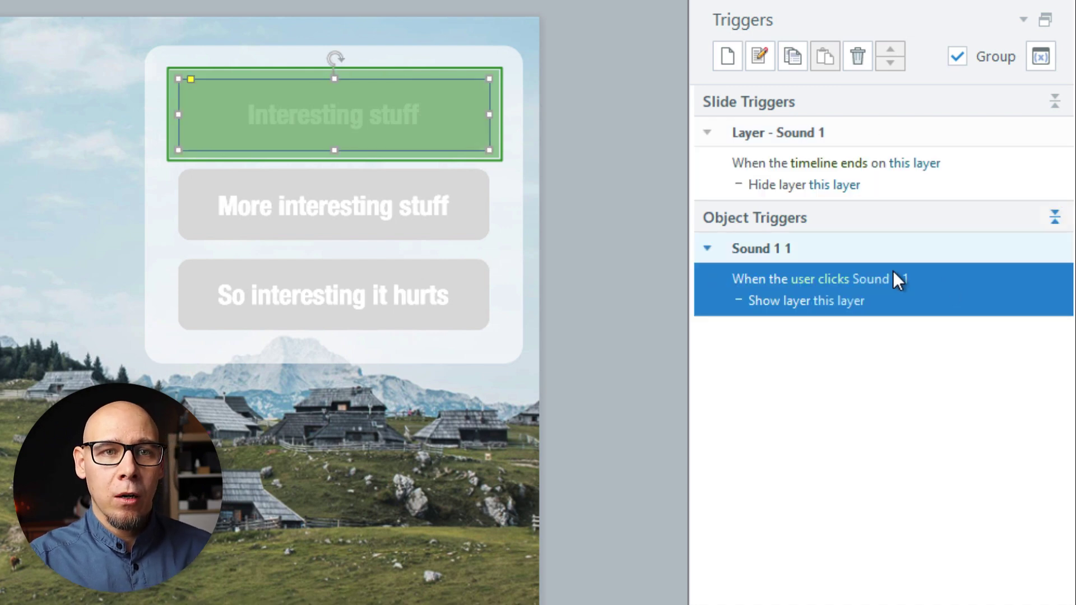
left_click(866, 52)
left_click(998, 176)
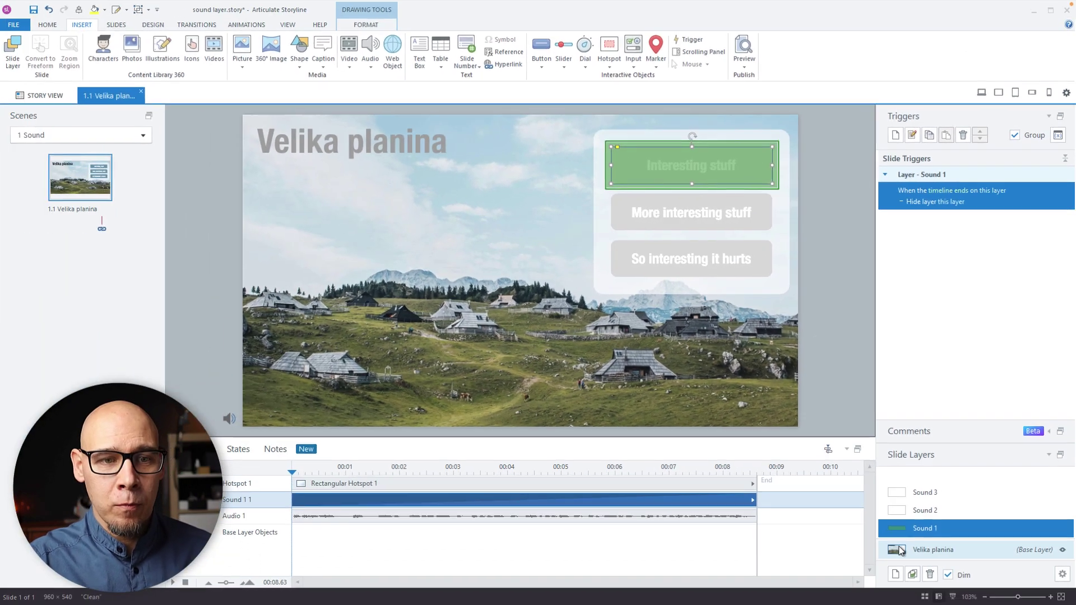
left_click(933, 549)
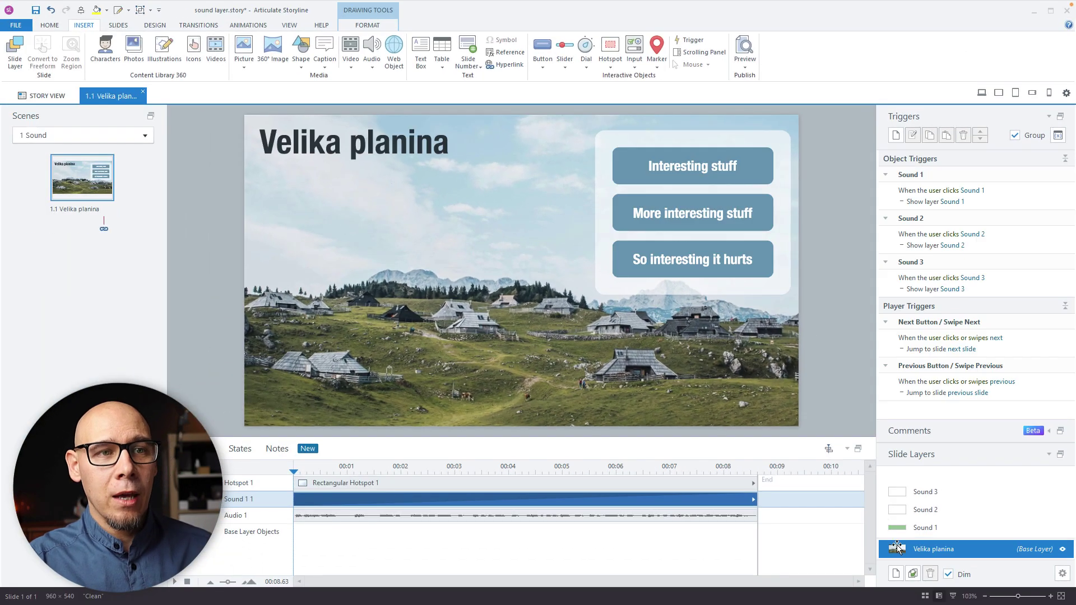
left_click(883, 507)
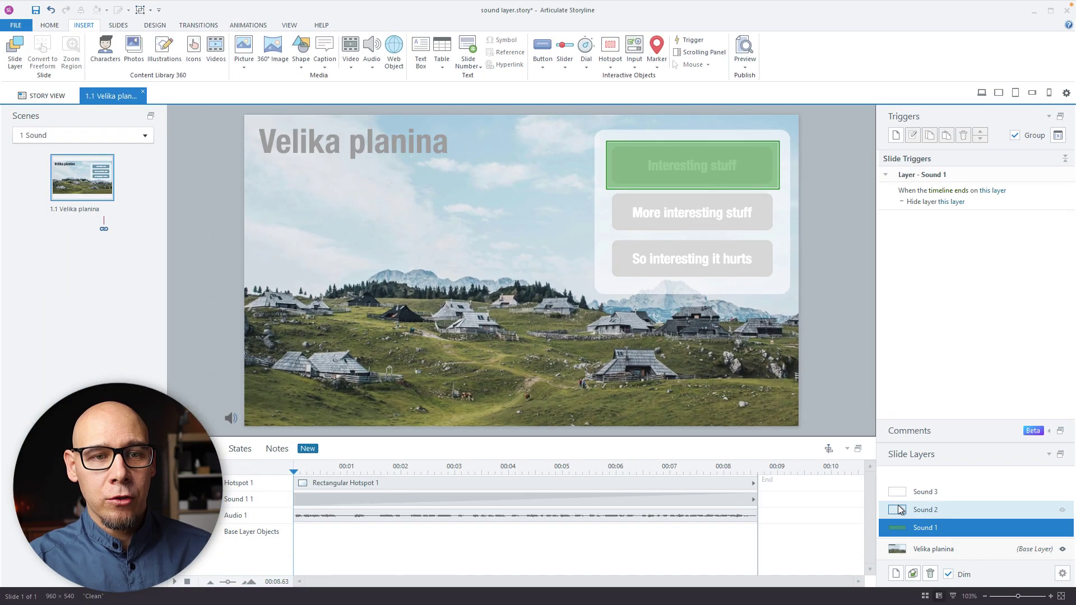
left_click(901, 494)
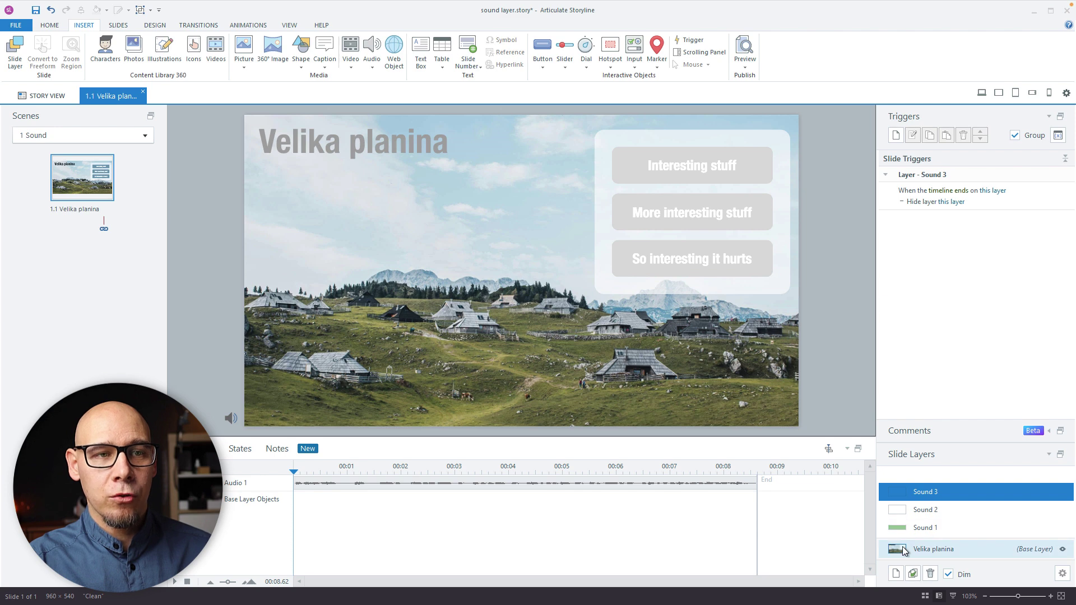
left_click(904, 552)
left_click(945, 512)
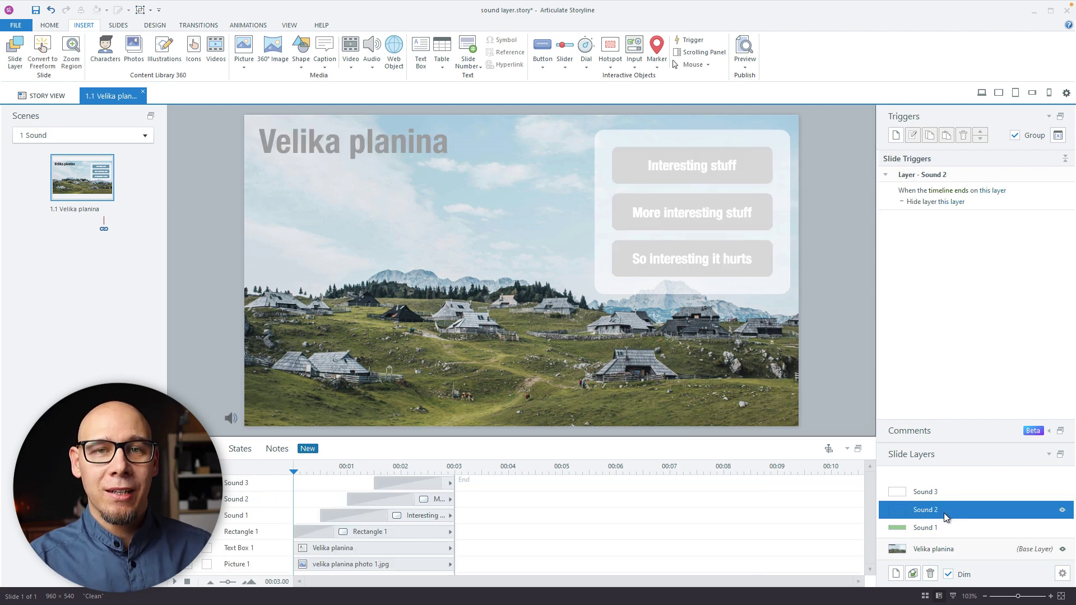
double_click(907, 515)
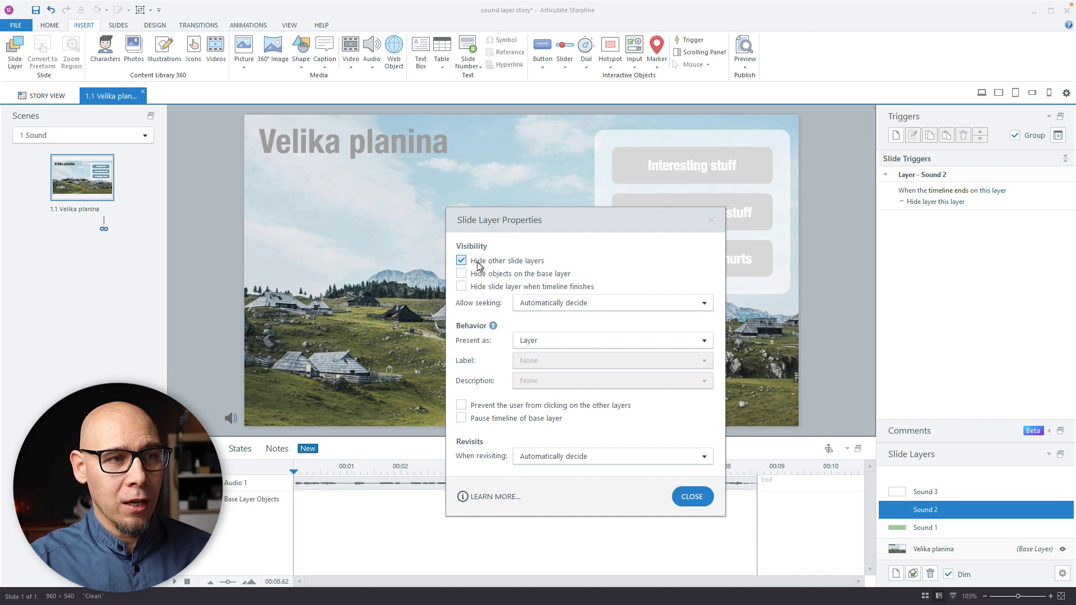
left_click(692, 497)
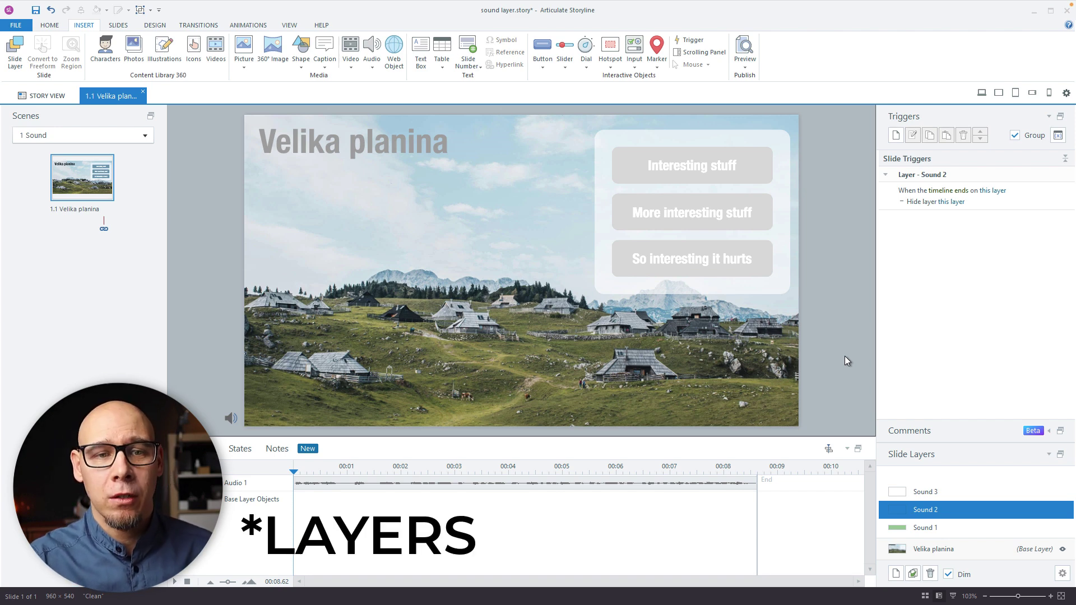
left_click(932, 549)
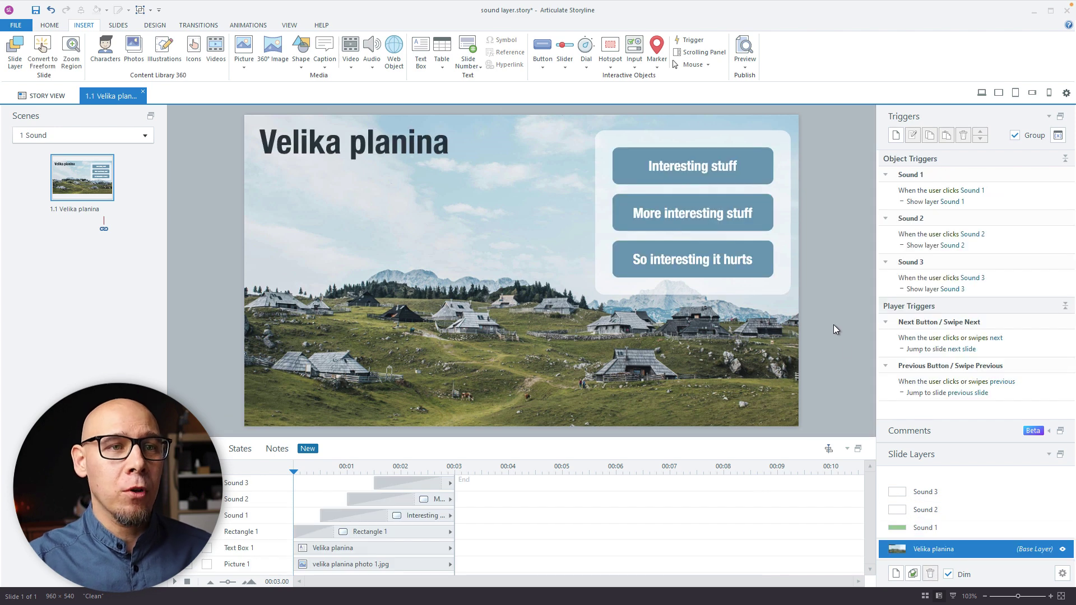
Preview the Velika planina slide and play the Interesting stuff sound to watch its overlay fill
key("F12")
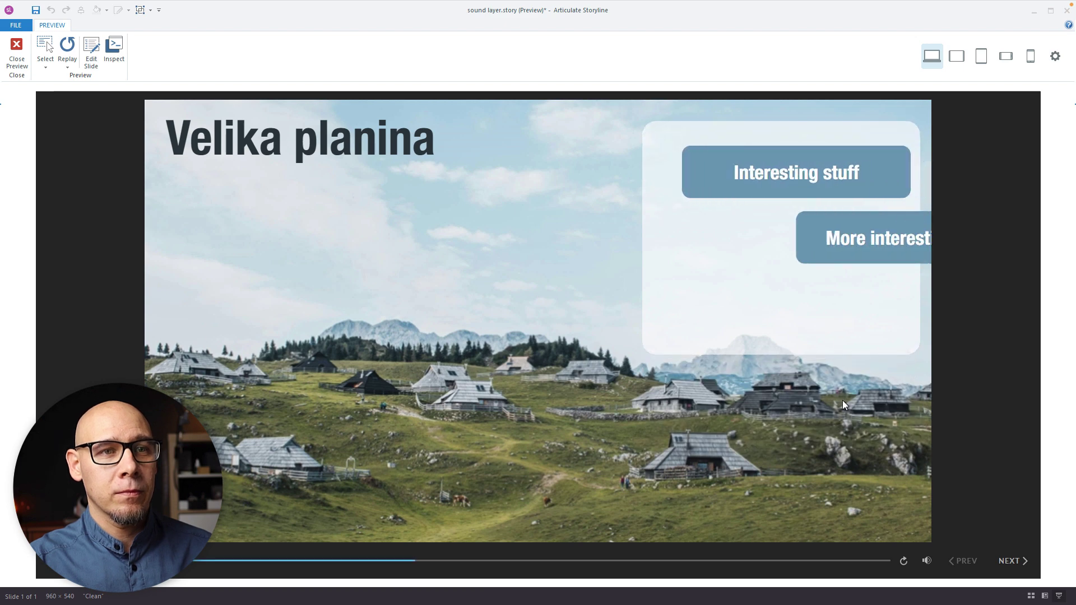
left_click(746, 170)
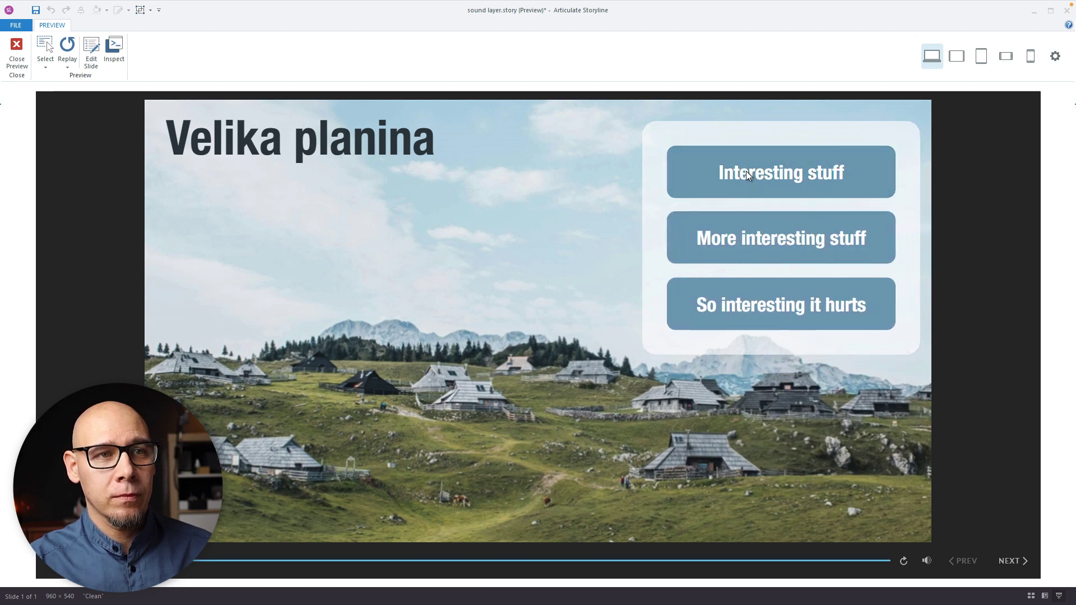